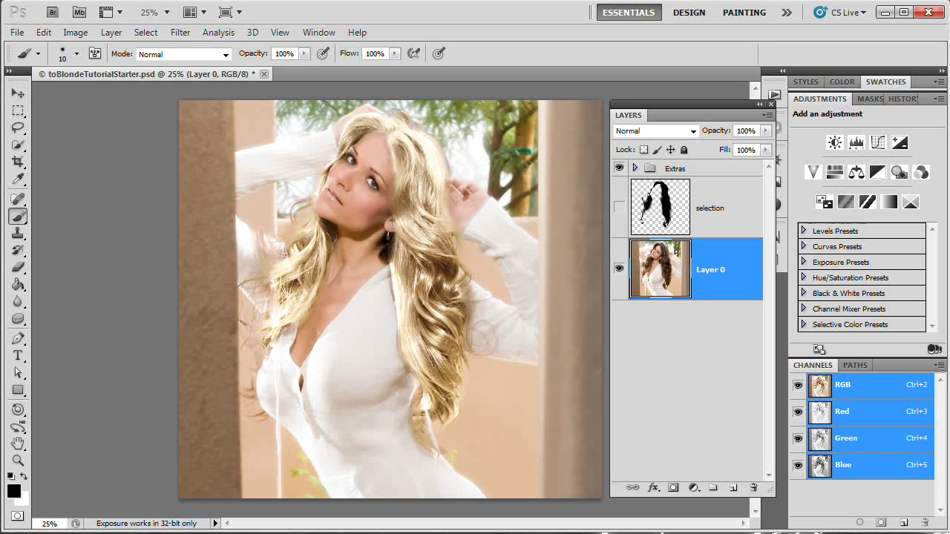
Hide the Extras group and preview the selection layer over the photo by switching its visibility on and off.
left_click(619, 170)
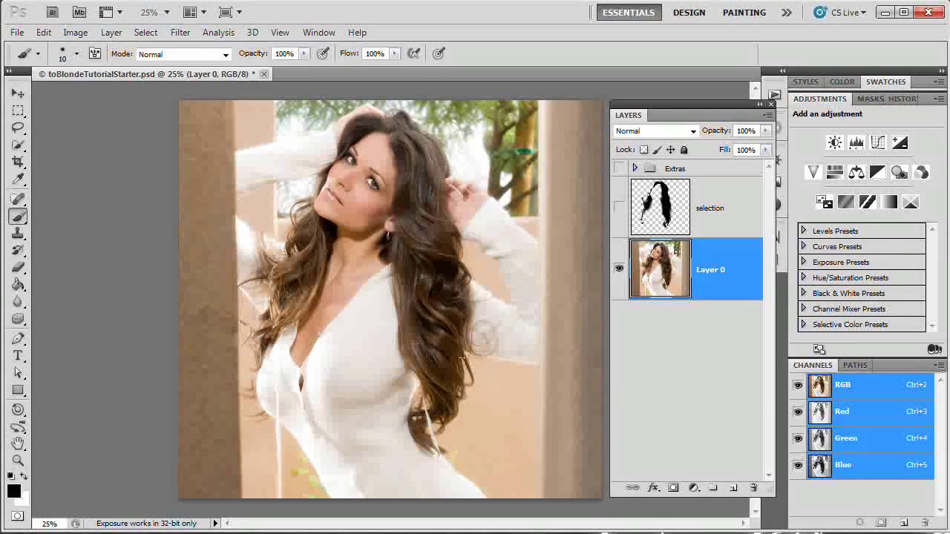
left_click(619, 208)
left_click(619, 208)
left_click(621, 208)
left_click(621, 208)
key("w")
right_click(17, 144)
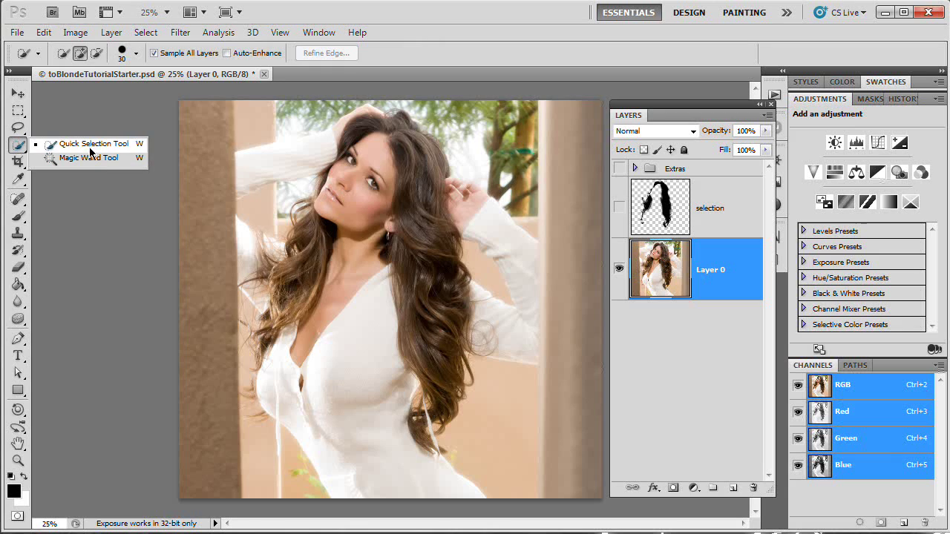
left_click(90, 147)
left_click(145, 32)
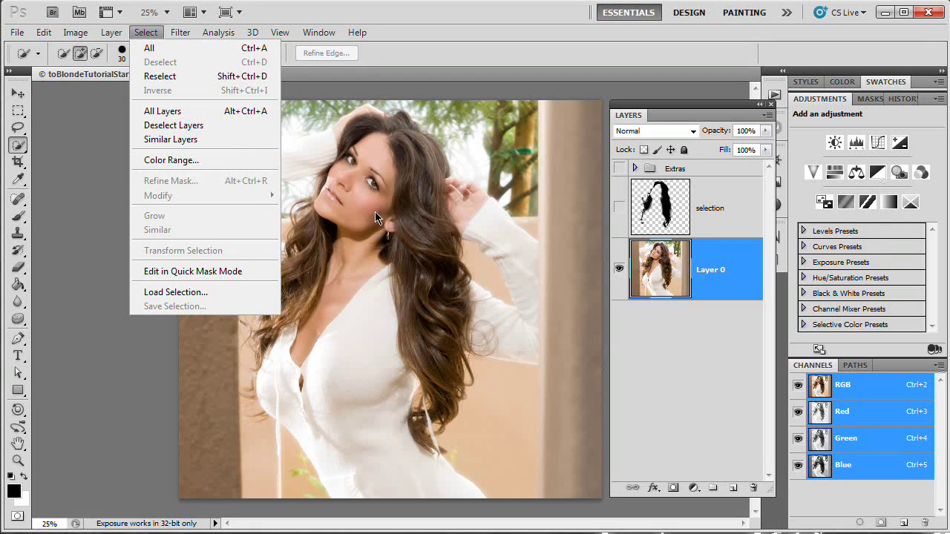
left_click(296, 207)
left_click(18, 94)
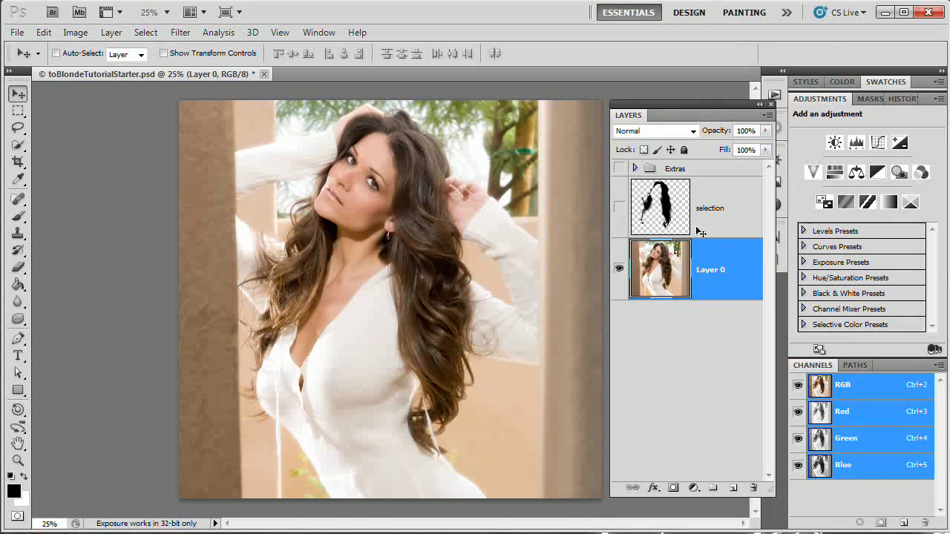
Load the hair shape of the hidden selection layer as a selection on the photo.
left_click(620, 209)
left_click(619, 209)
left_click(620, 209)
left_click(619, 210)
left_click(666, 210, "ctrl")
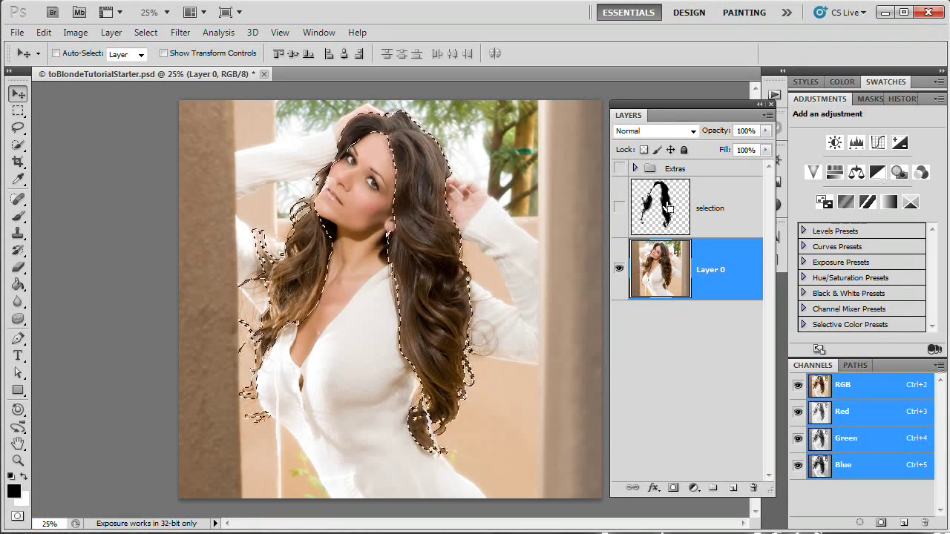
left_click(145, 32)
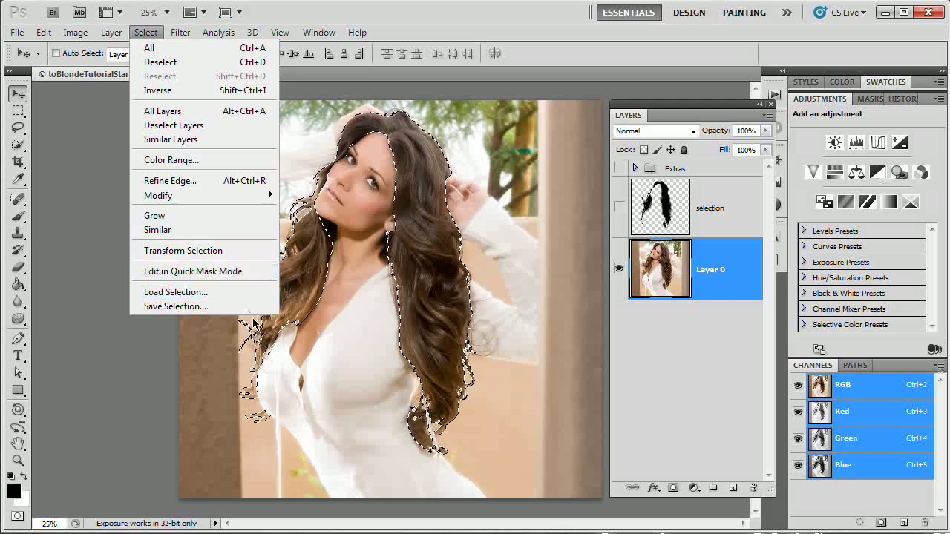
left_click(690, 341)
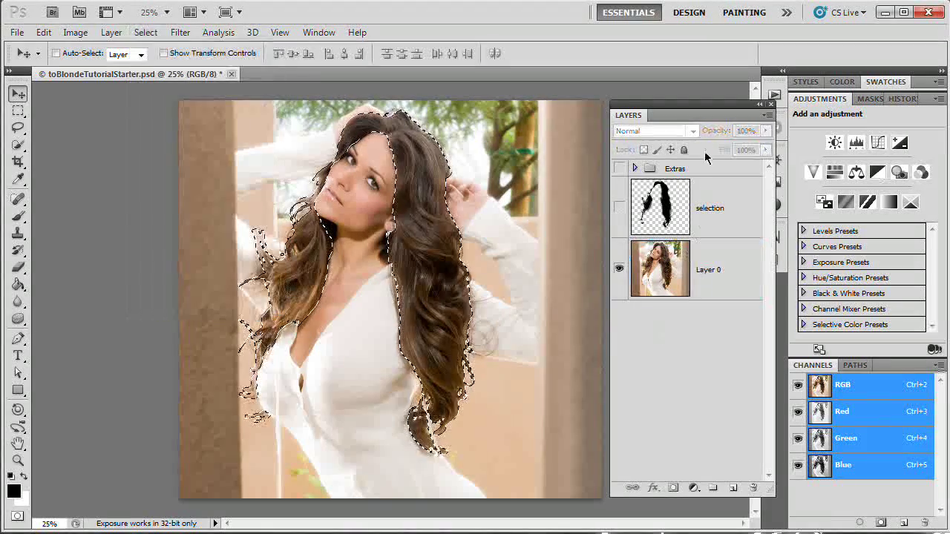
Add a Hue/Saturation adjustment layer above Layer 0, masked to the hair selection, keeping the default name.
left_click(665, 256)
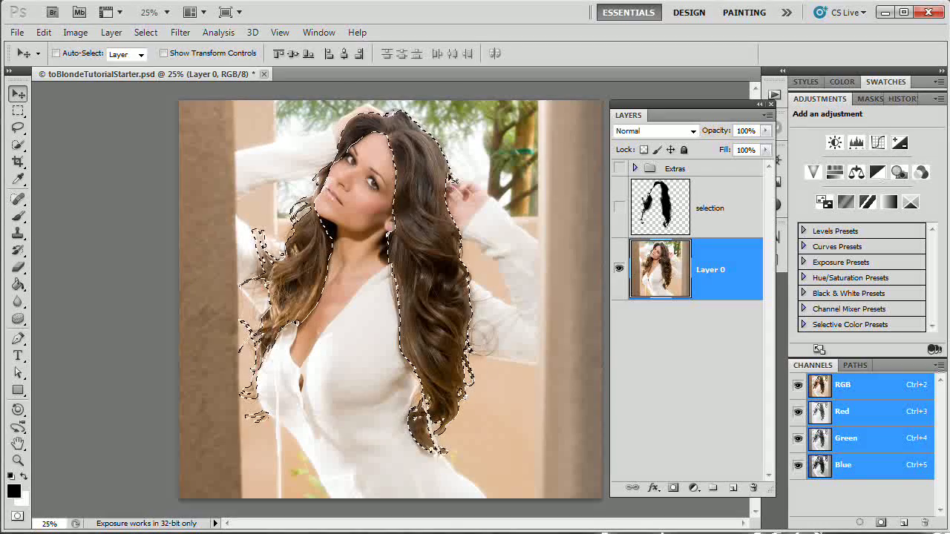
left_click(112, 32)
mouse_move(167, 168)
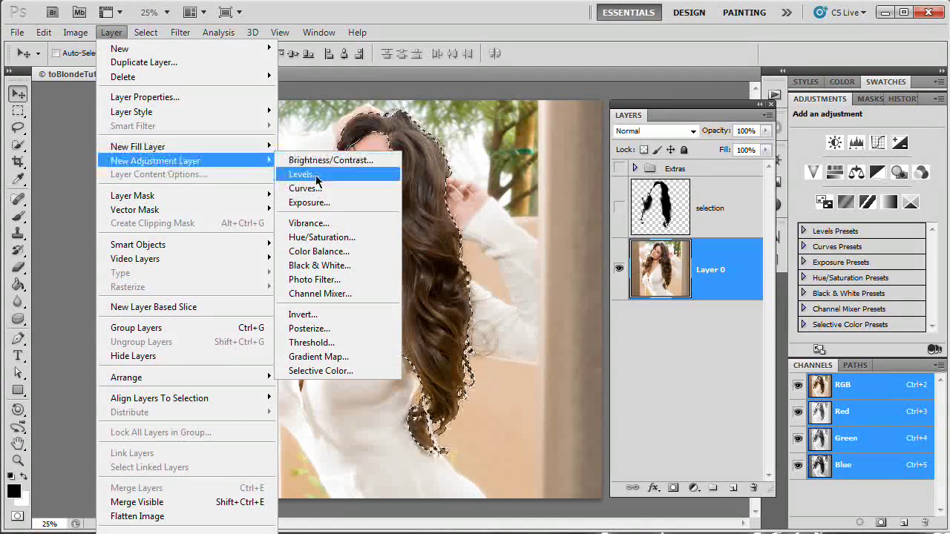
left_click(321, 238)
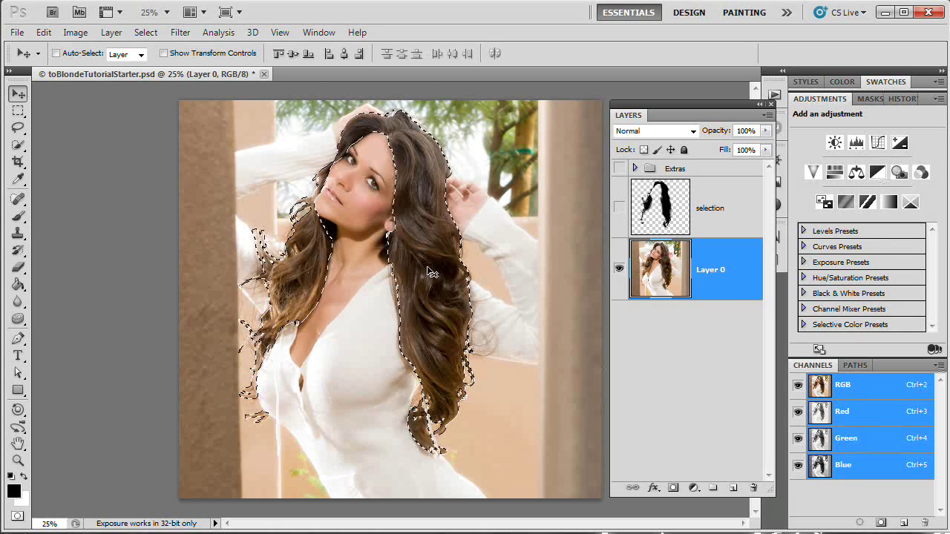
left_click(113, 33)
mouse_move(227, 168)
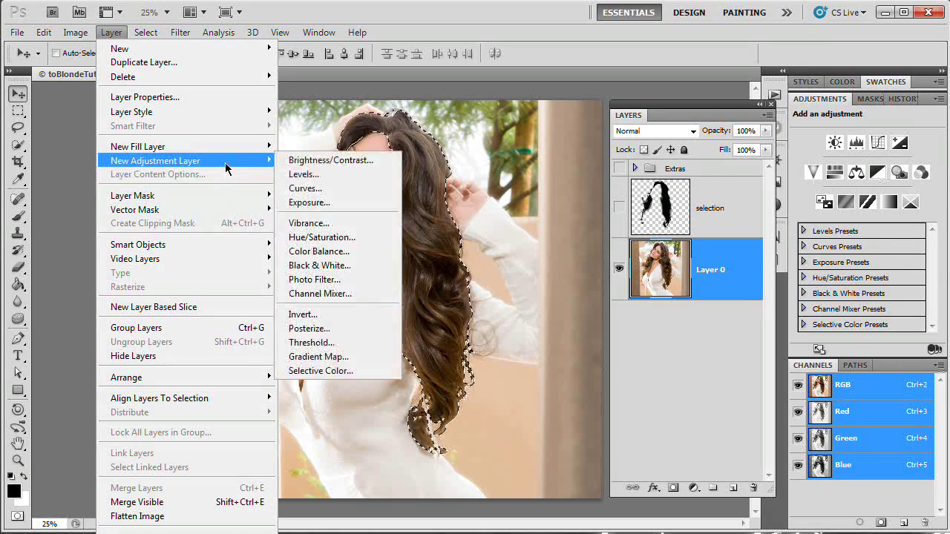
left_click(351, 238)
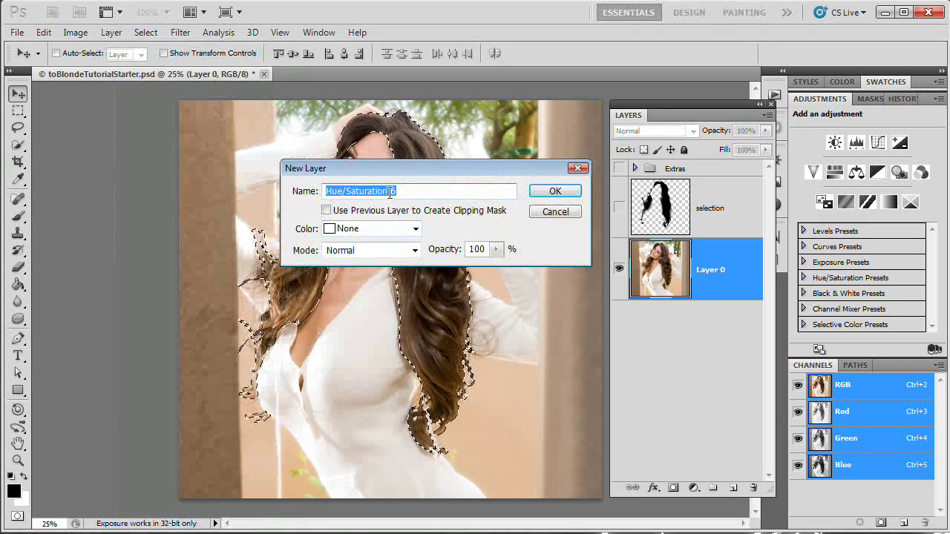
left_click_drag(420, 166, 359, 199)
left_click(492, 213)
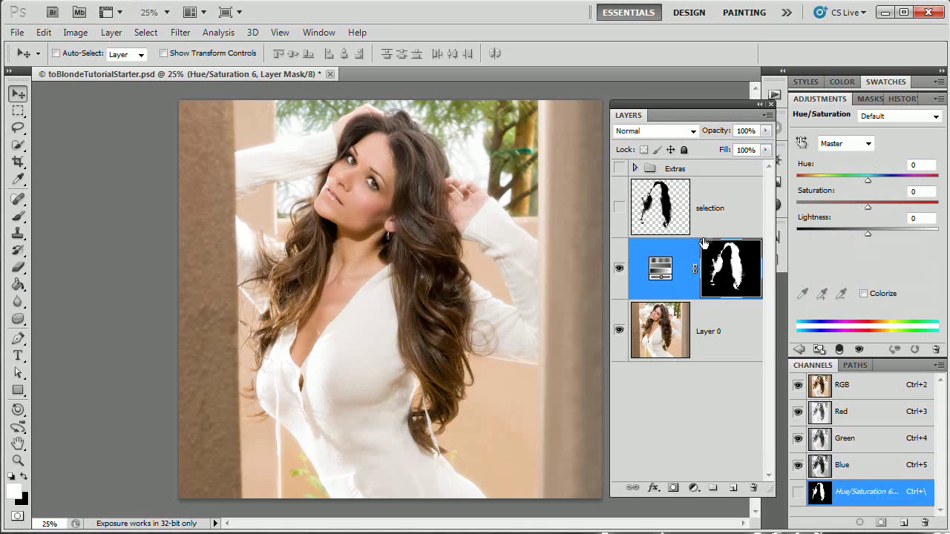
Reposition the floating Layers panel away from the adjustment controls, hiding it once and showing it again.
left_click_drag(713, 106, 557, 99)
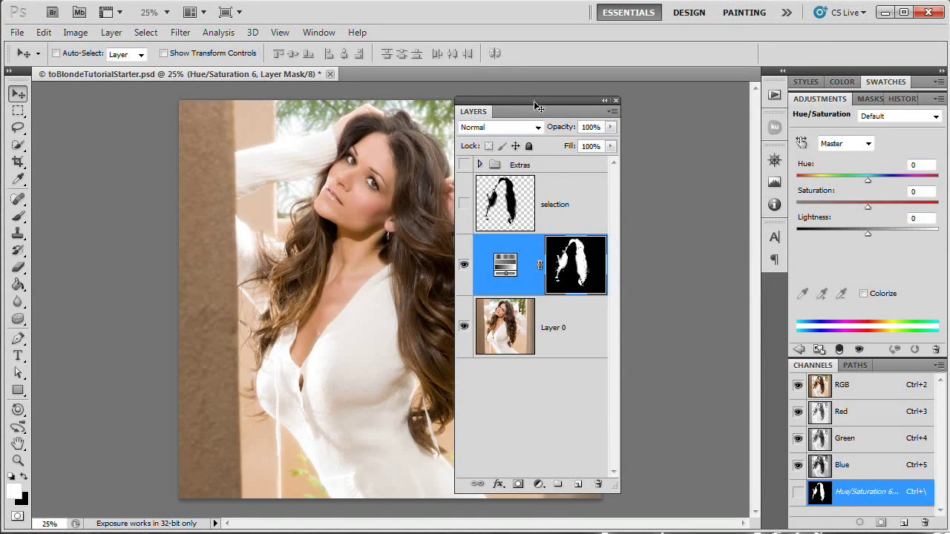
left_click(615, 100)
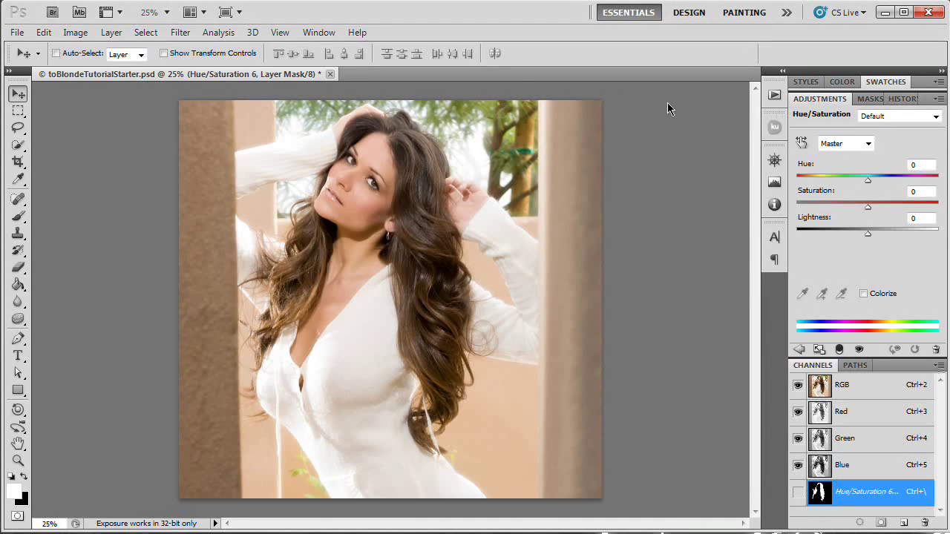
key("F7")
Try a Lightness of +55 on the hair's Hue/Saturation adjustment and bring it back to +1.
mouse_move(902, 236)
left_mouse_down()
mouse_move(919, 236)
mouse_move(907, 236)
left_mouse_up()
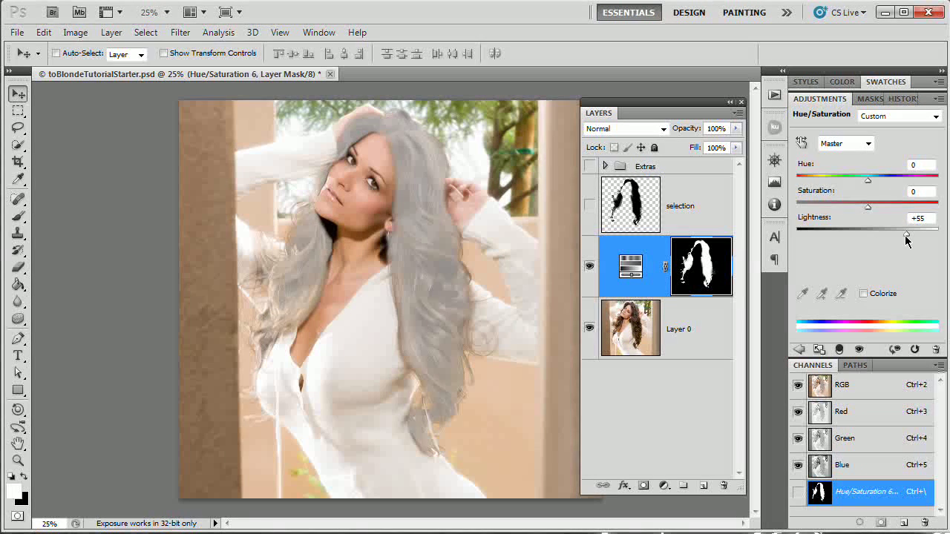
left_click_drag(906, 234, 868, 236)
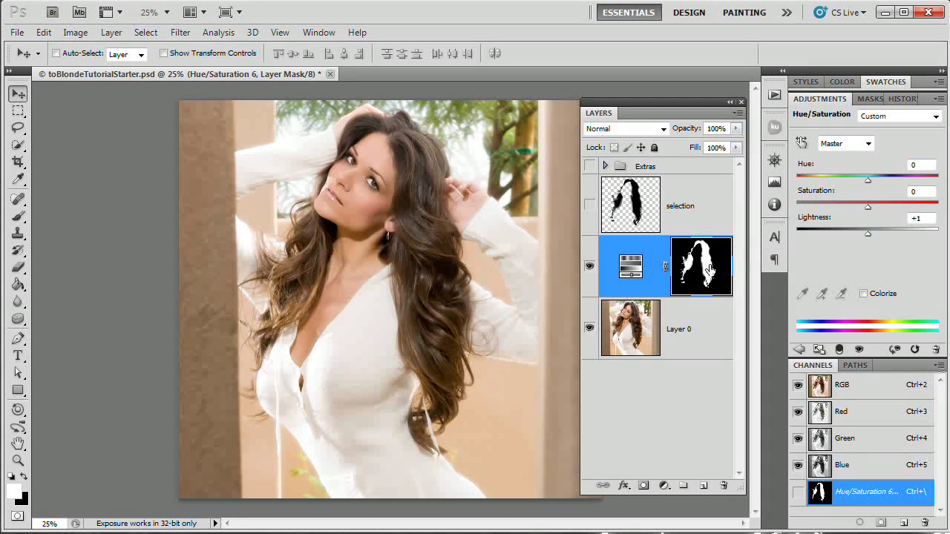
Colorize the hair in the Hue/Saturation adjustment with Hue 60, Saturation 35 and Lightness +20.
left_click(864, 294)
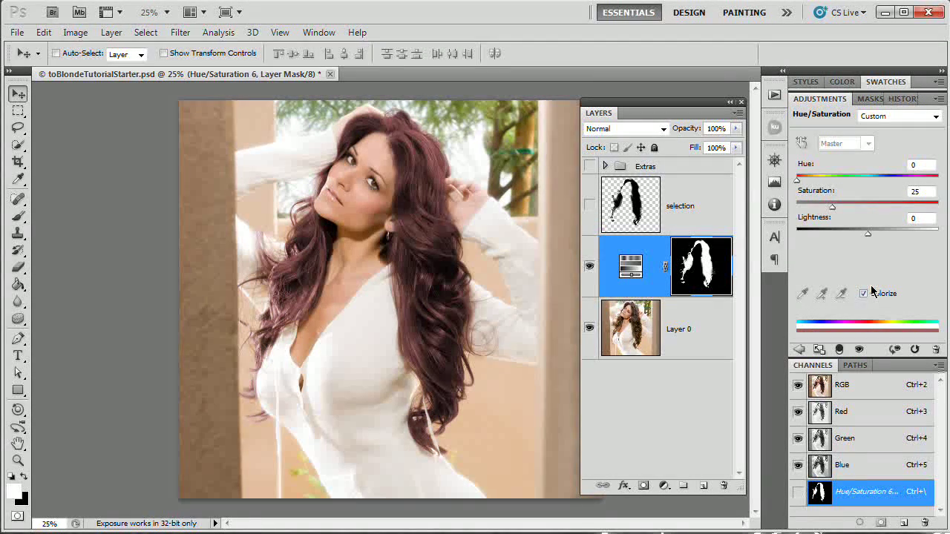
left_click(590, 267)
left_click(590, 268)
left_click_drag(797, 181, 821, 185)
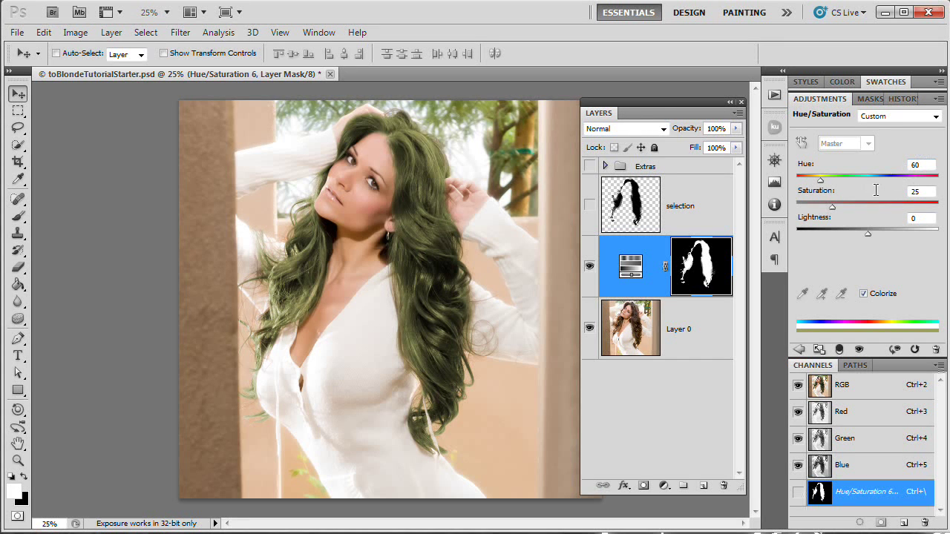
left_click_drag(835, 208, 845, 208)
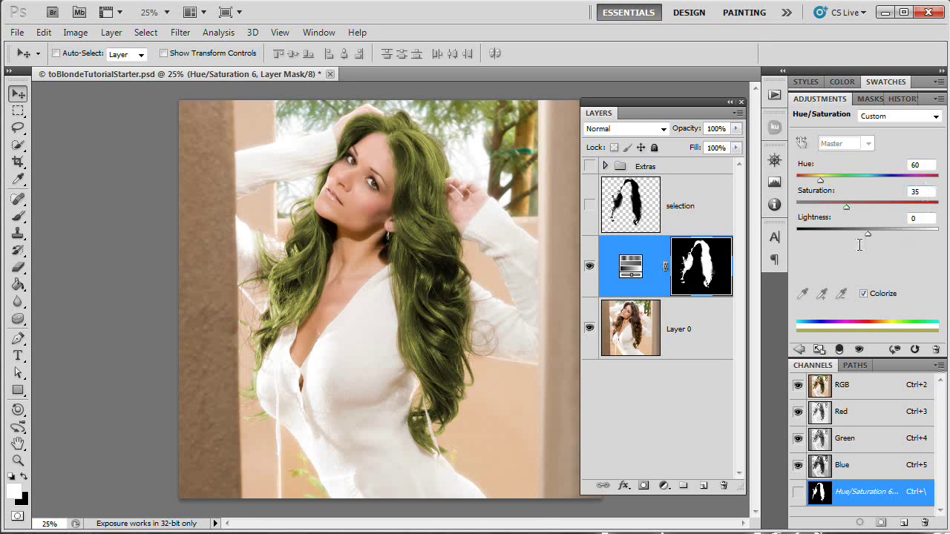
left_click_drag(868, 233, 882, 234)
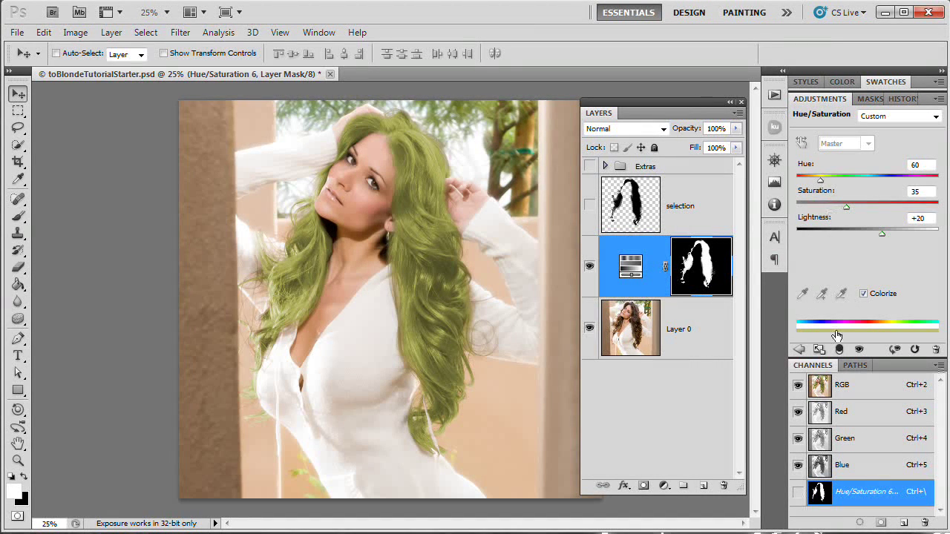
Set the Hue/Saturation layer's blend mode to Screen and compare the hair with the layer off and on.
left_click(657, 137)
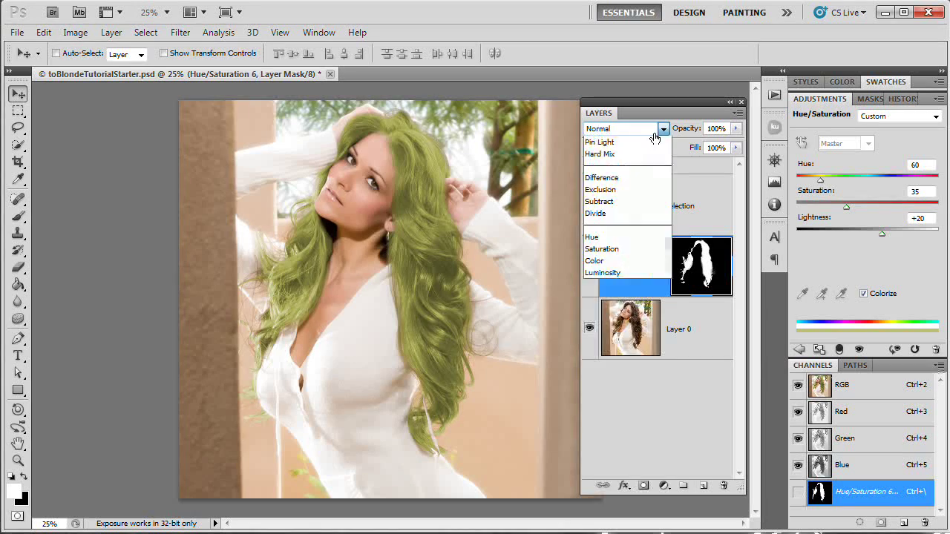
left_click(605, 262)
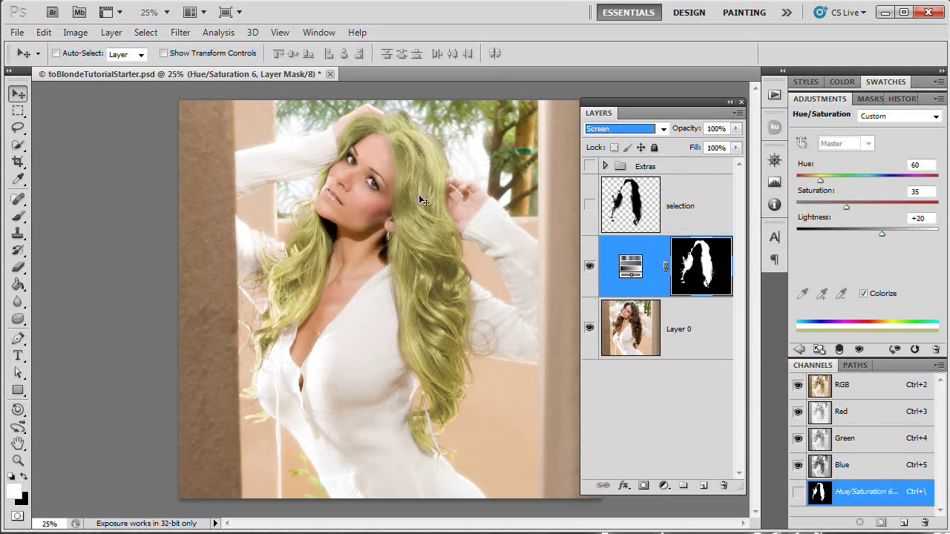
left_click(660, 129)
left_click(651, 133)
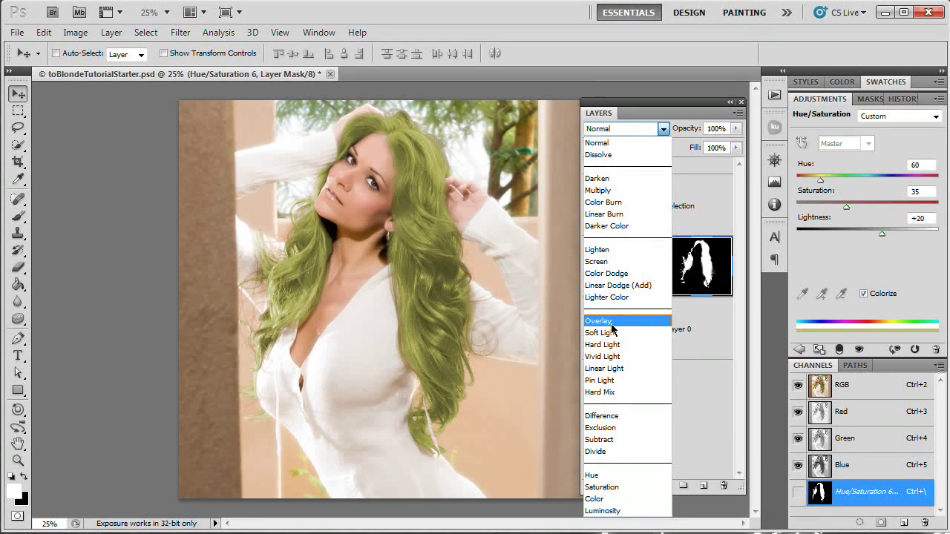
left_click(605, 261)
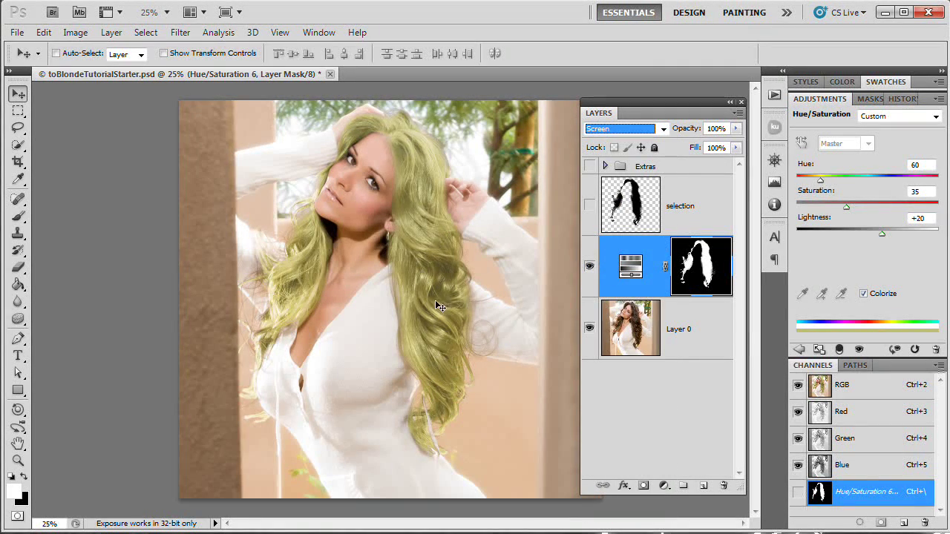
left_click(589, 266)
left_click(589, 266)
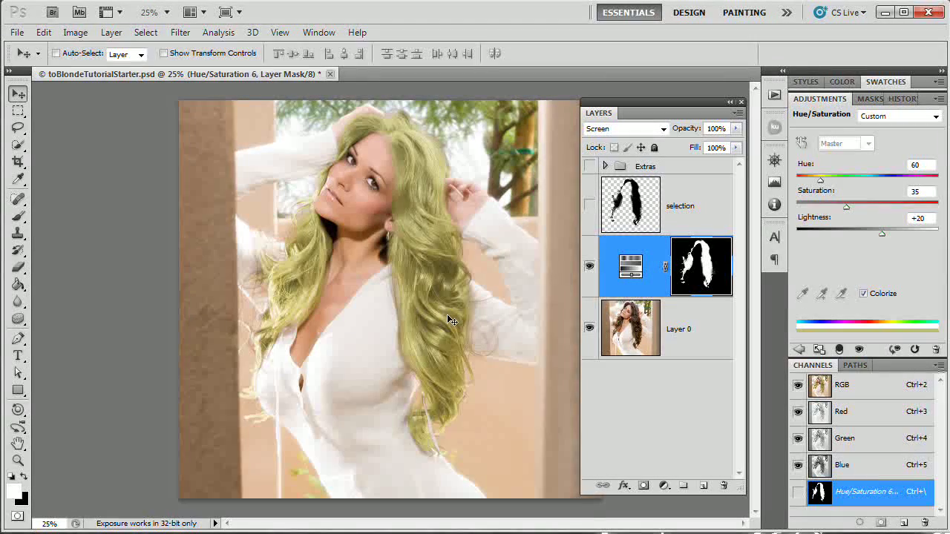
left_click(111, 32)
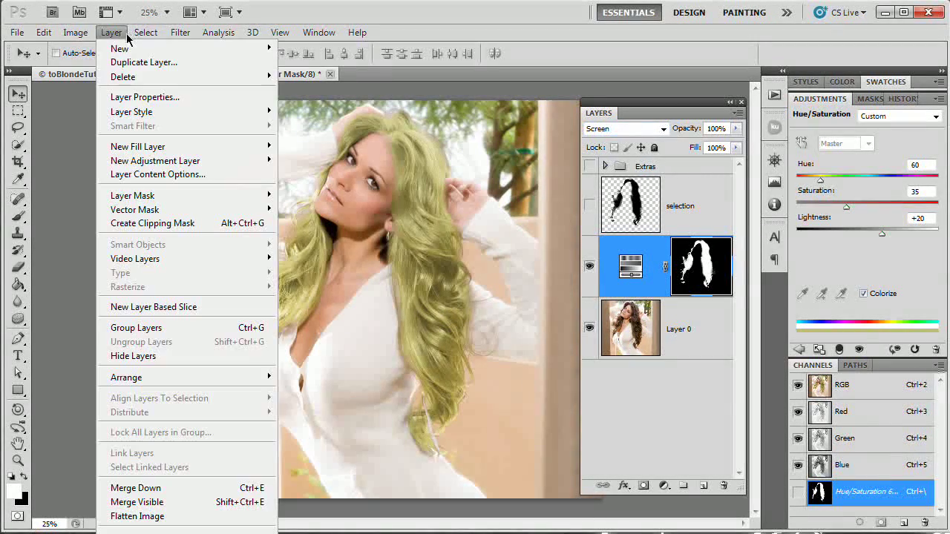
mouse_move(230, 160)
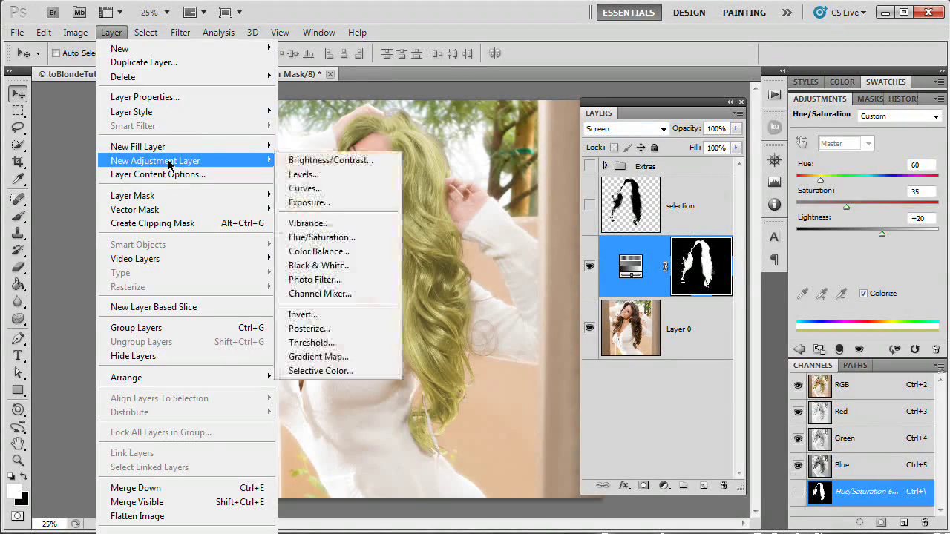
left_click(334, 175)
left_click(492, 213)
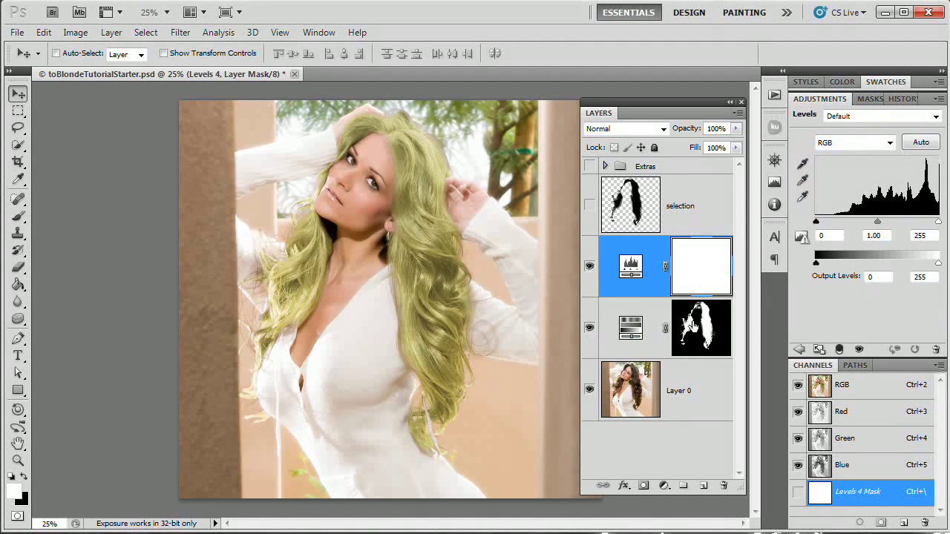
key("Delete")
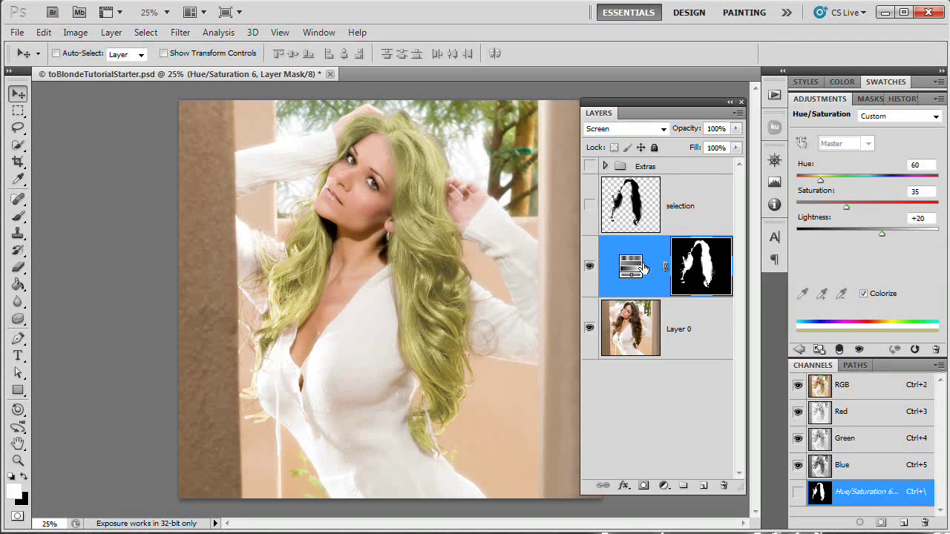
Add a Levels adjustment layer above the Hue/Saturation layer, masked to the hair selection loaded from that layer's mask.
left_click(714, 274, "ctrl")
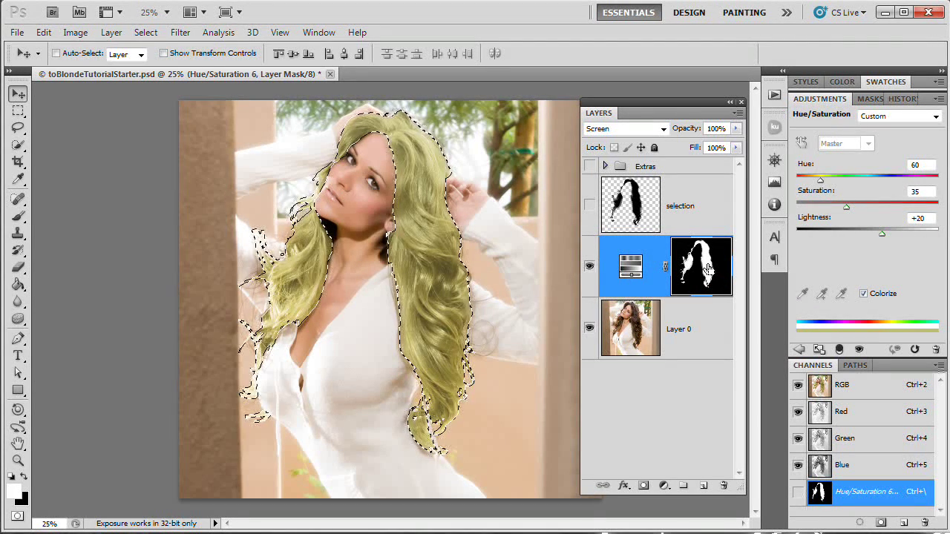
left_click(112, 32)
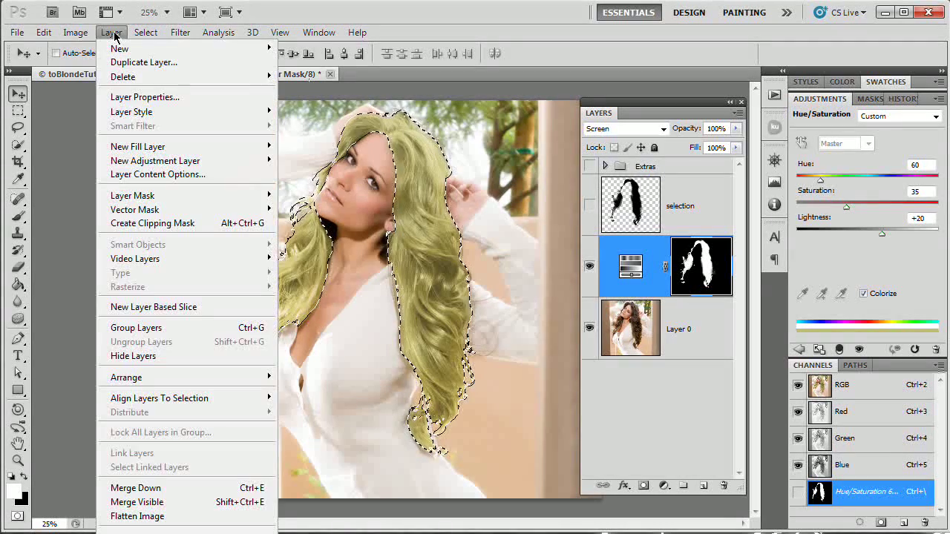
mouse_move(170, 160)
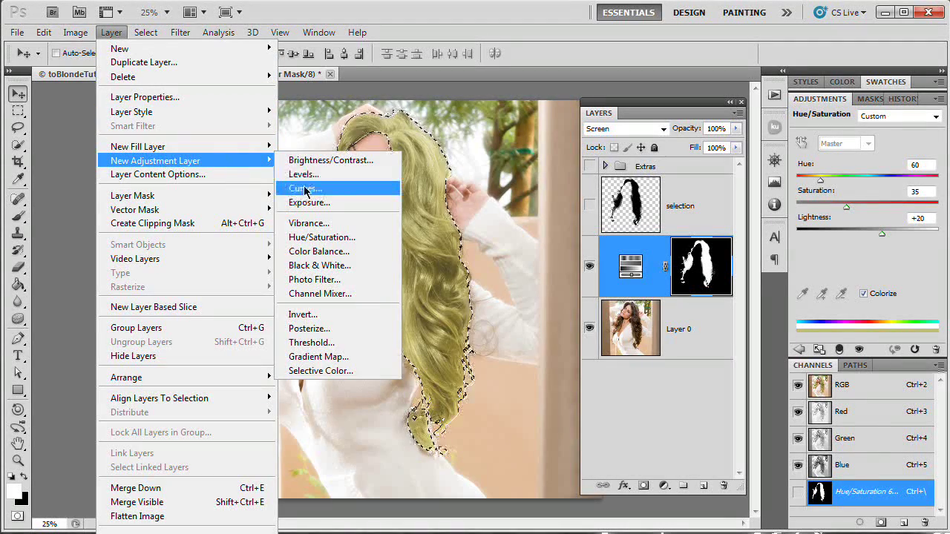
left_click(312, 173)
left_click(503, 214)
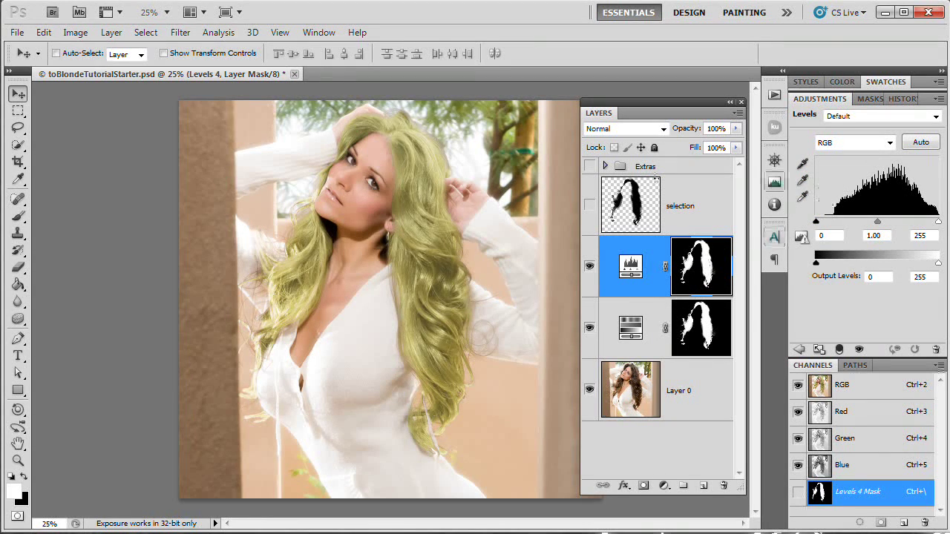
Set the hair's Levels RGB input black point to 22 and white point to 236, and check the layer off and on.
left_click_drag(816, 221, 826, 221)
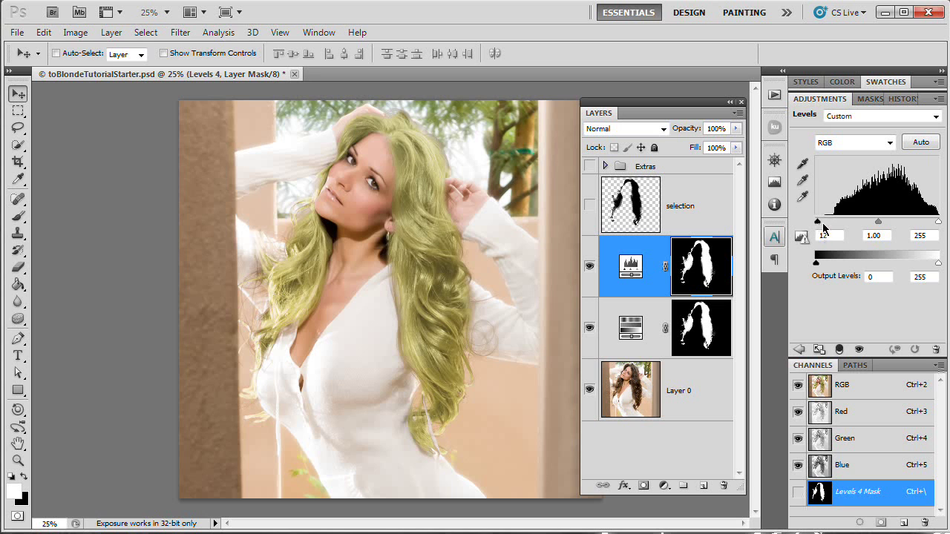
left_click_drag(938, 221, 930, 221)
left_click(589, 266)
left_click(589, 266)
Collapse the Channels panel, move the Layers panel slightly up and compare the hair with the Levels layer hidden and shown.
double_click(813, 365)
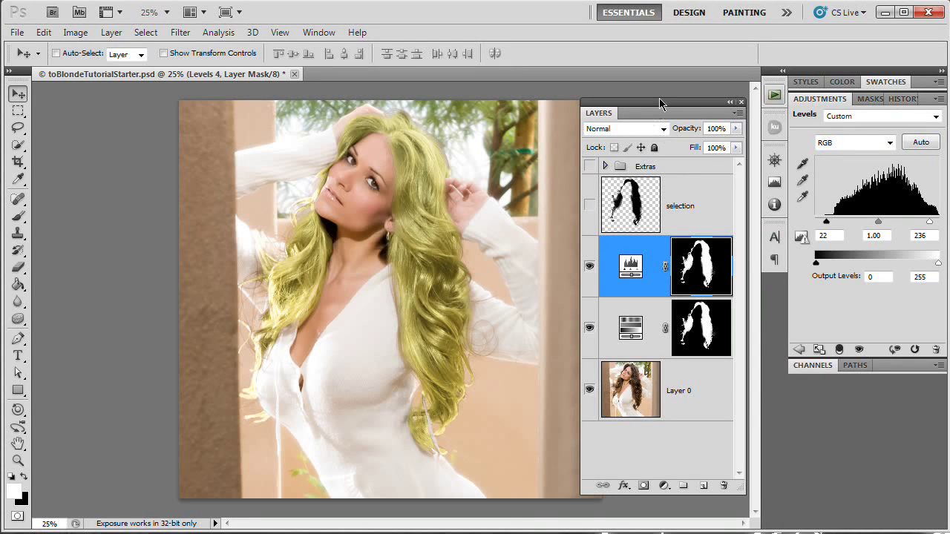
left_click_drag(660, 111, 659, 106)
left_click(589, 261)
left_click(589, 261)
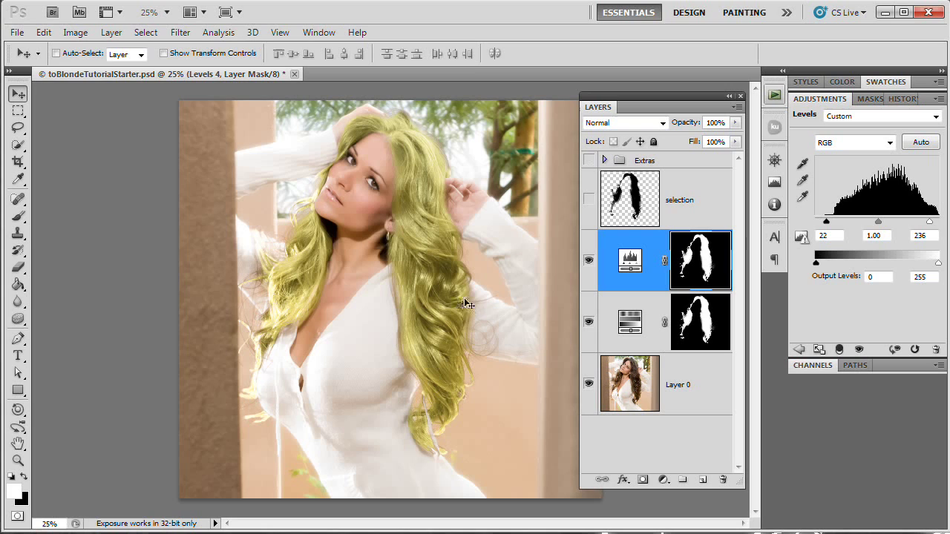
Raise the Levels adjustment's Red channel midtone to 1.24 and compare the hair with the layer off and on.
left_click(889, 143)
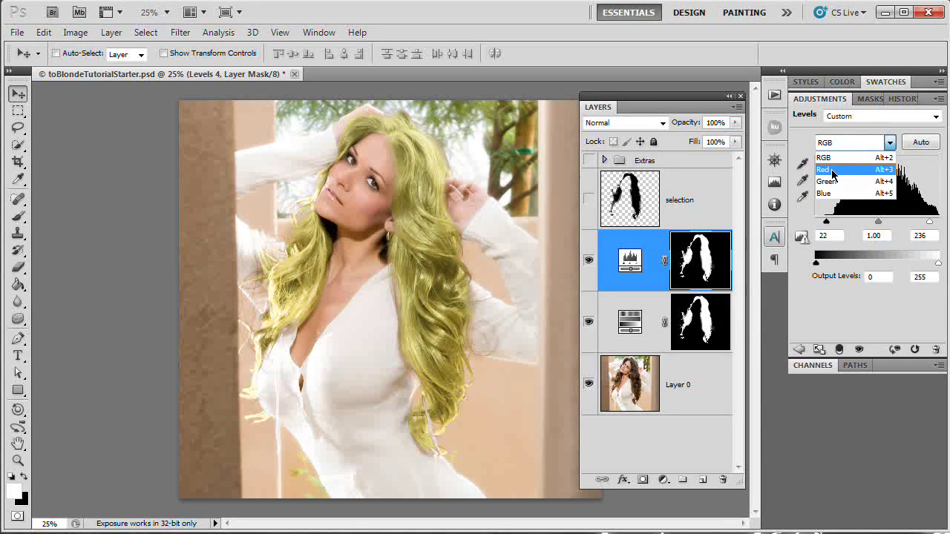
left_click(833, 174)
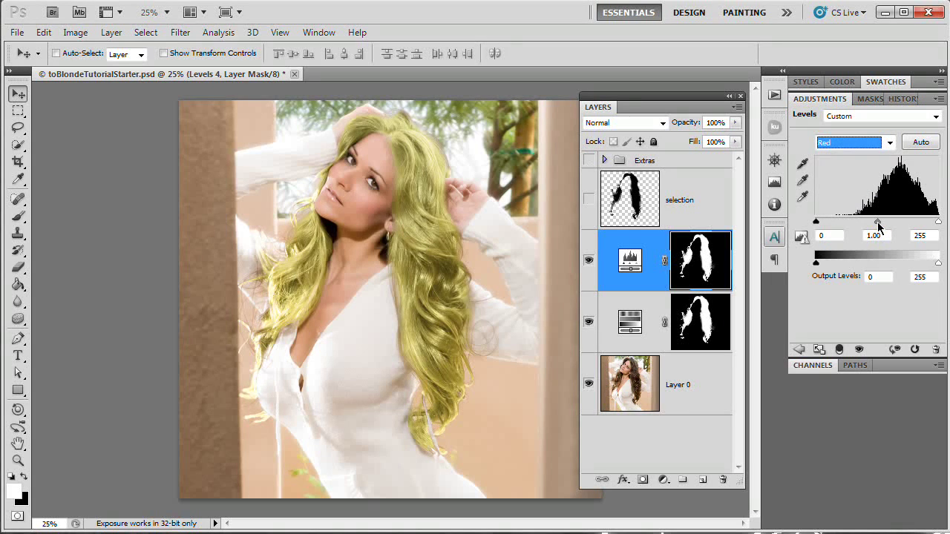
mouse_move(879, 226)
left_mouse_down()
mouse_move(831, 233)
mouse_move(920, 222)
mouse_move(869, 228)
left_mouse_up()
left_click(588, 262)
left_click(588, 262)
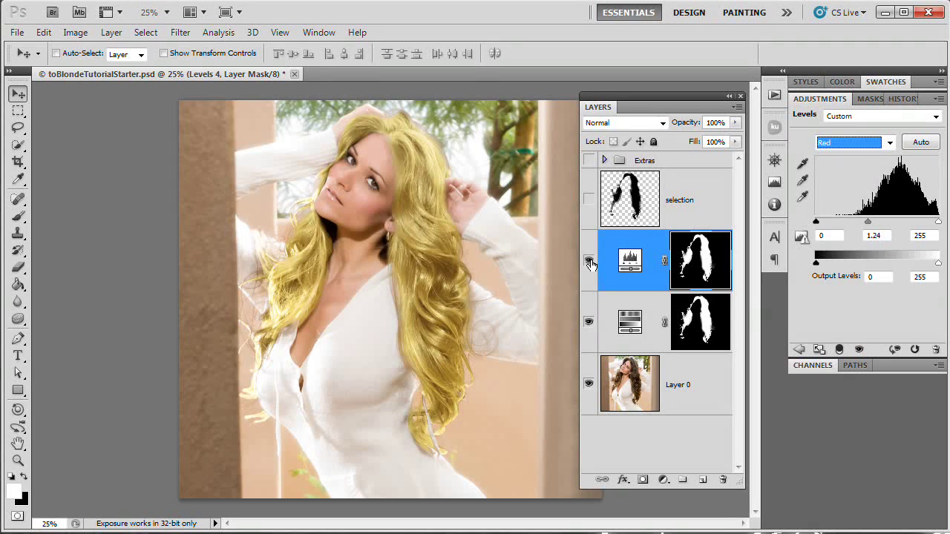
Try Blue channel midtones of 0.41 and 1.83 in the Levels adjustment, and settle on 1.26.
left_click(873, 142)
left_click(851, 195)
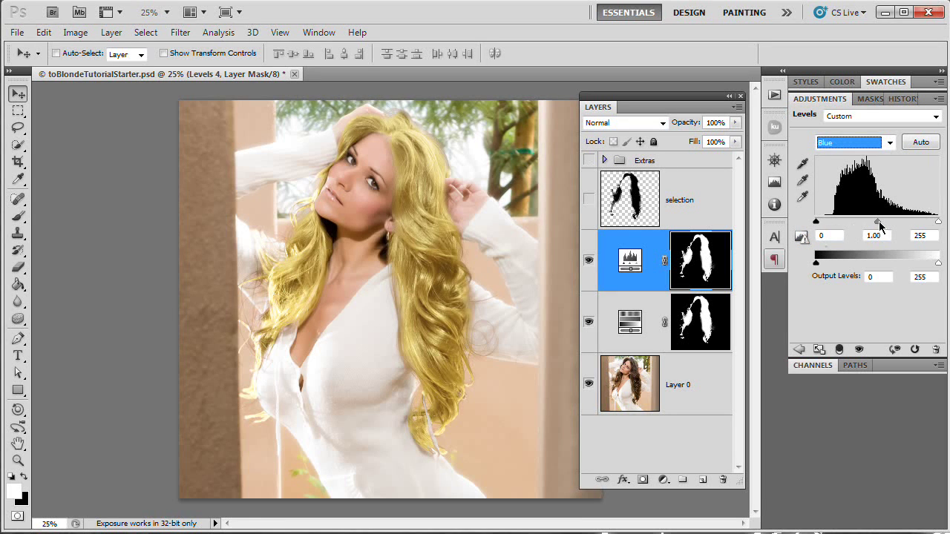
left_click_drag(878, 222, 908, 221)
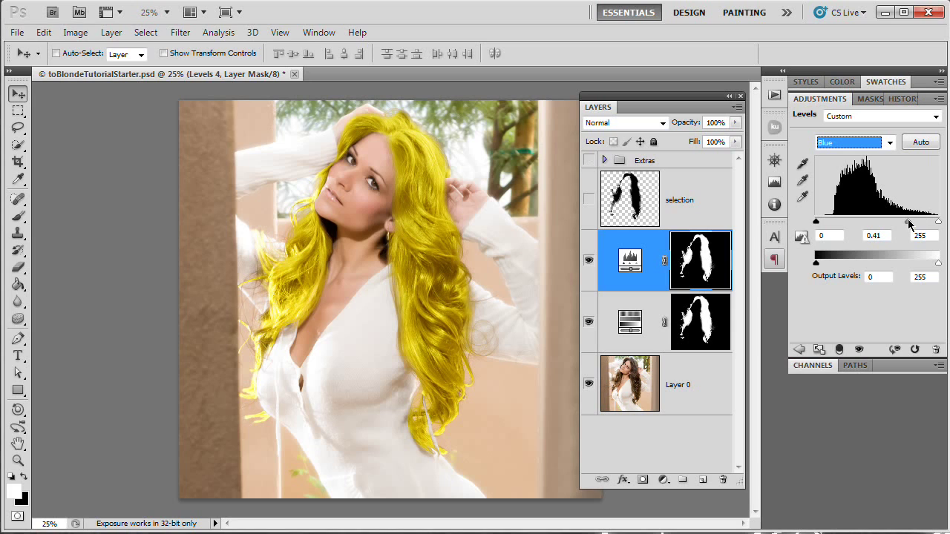
left_click_drag(909, 225, 873, 226)
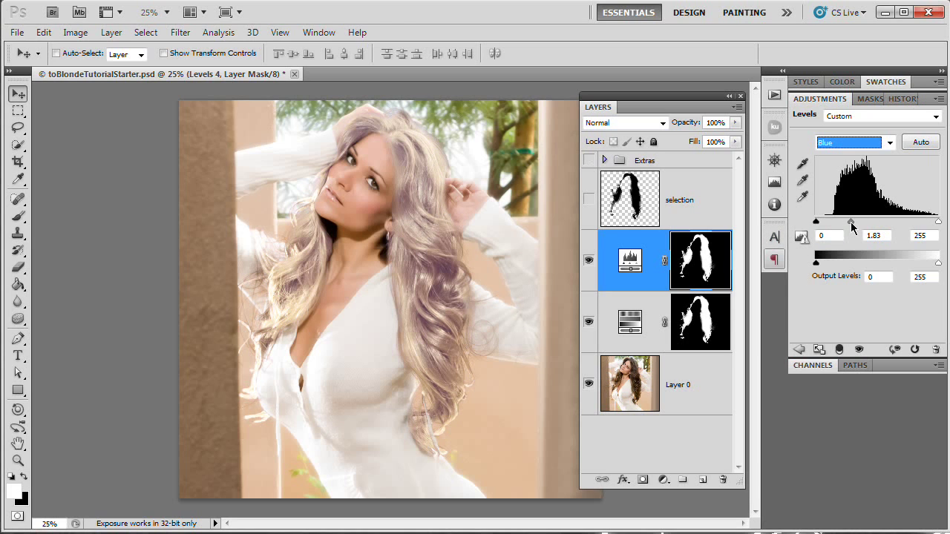
left_click_drag(851, 225, 871, 224)
left_click_drag(870, 224, 867, 224)
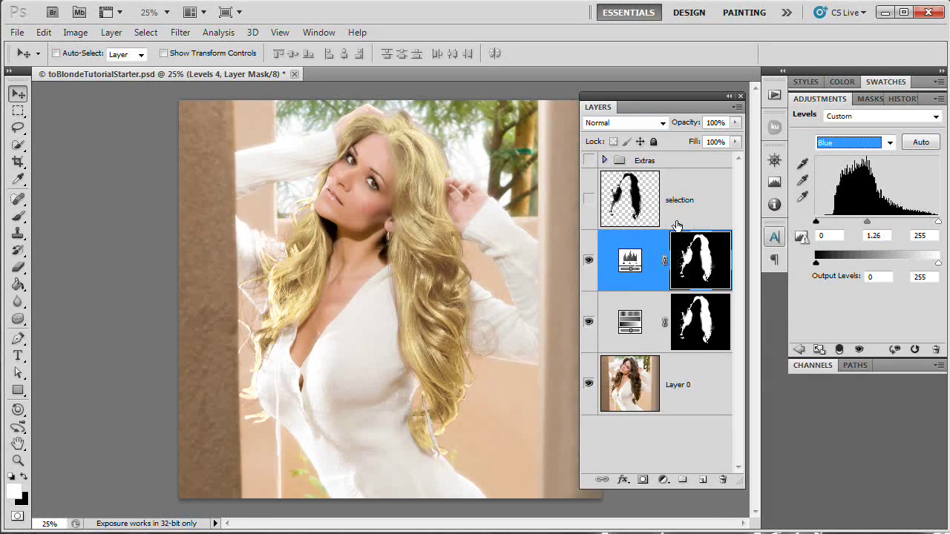
Add a second Levels adjustment layer on top, masked to the hair selection loaded from the first Levels layer's mask.
left_click(703, 259, "ctrl")
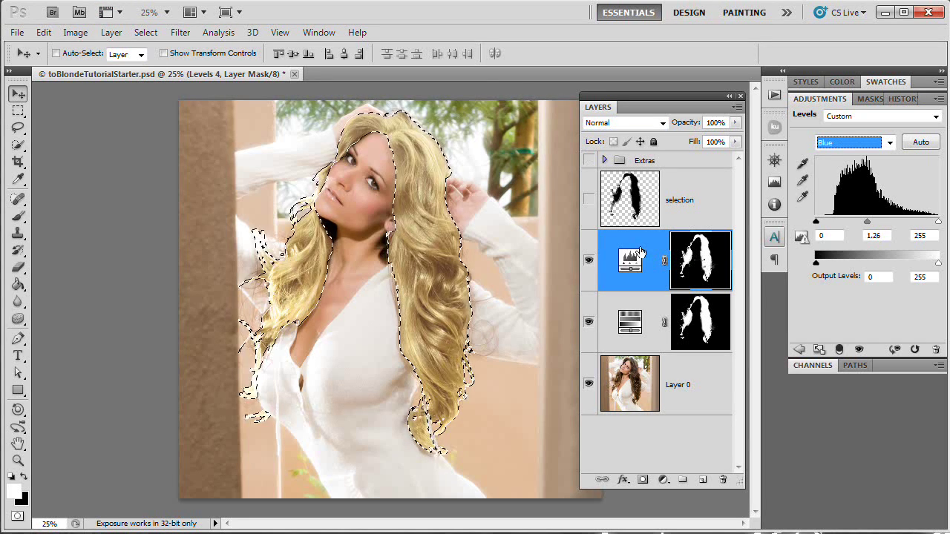
left_click(111, 32)
mouse_move(171, 160)
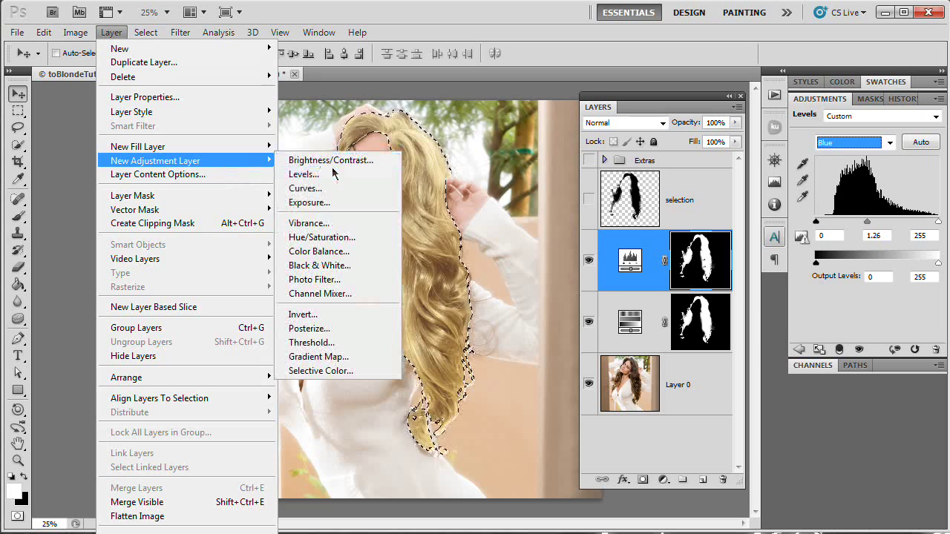
left_click(312, 172)
left_click(491, 214)
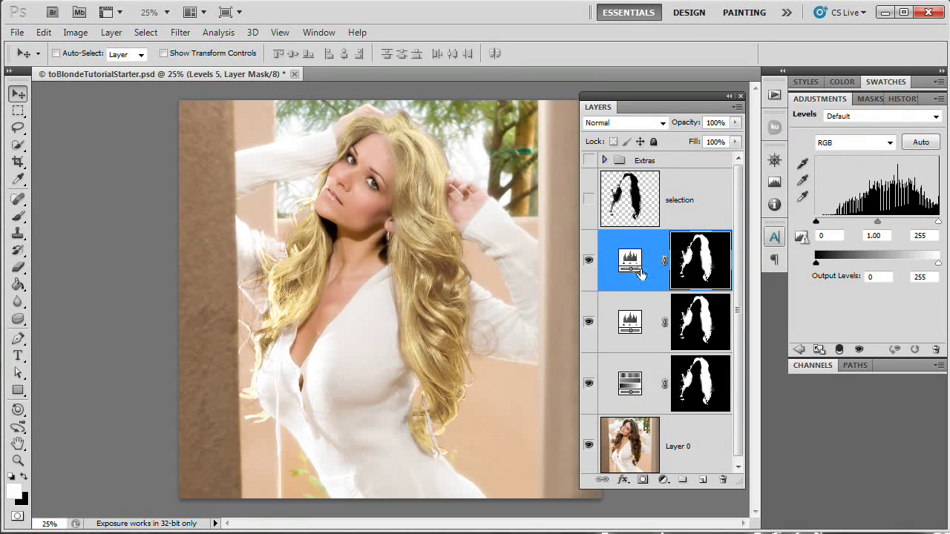
Set the new Levels layer's blend mode to Screen and its RGB input levels to black 37 and white 230.
left_click(663, 124)
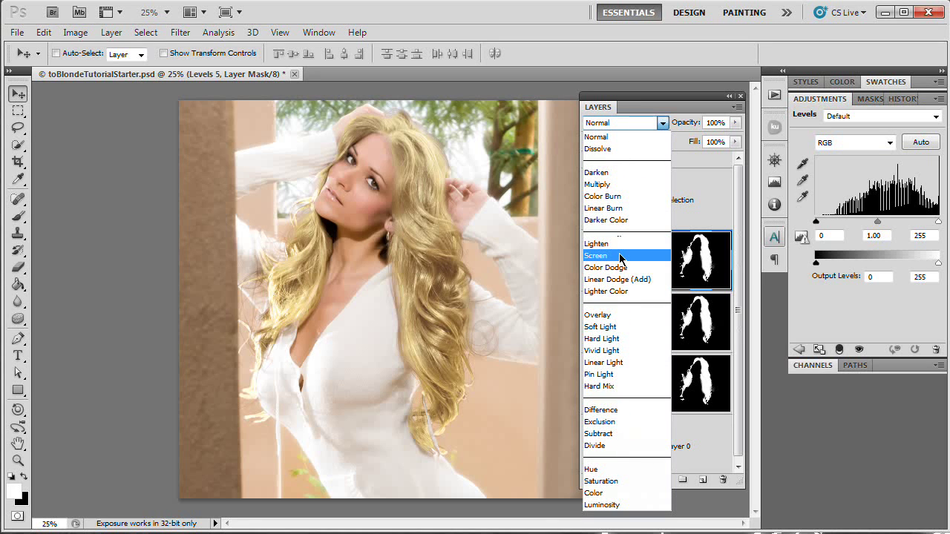
left_click(622, 259)
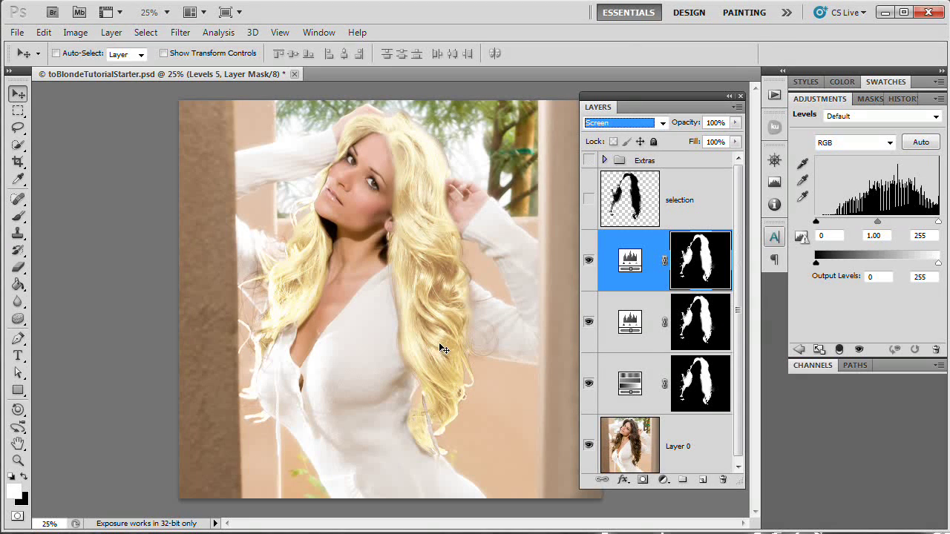
left_click_drag(816, 221, 835, 222)
left_click_drag(938, 221, 928, 222)
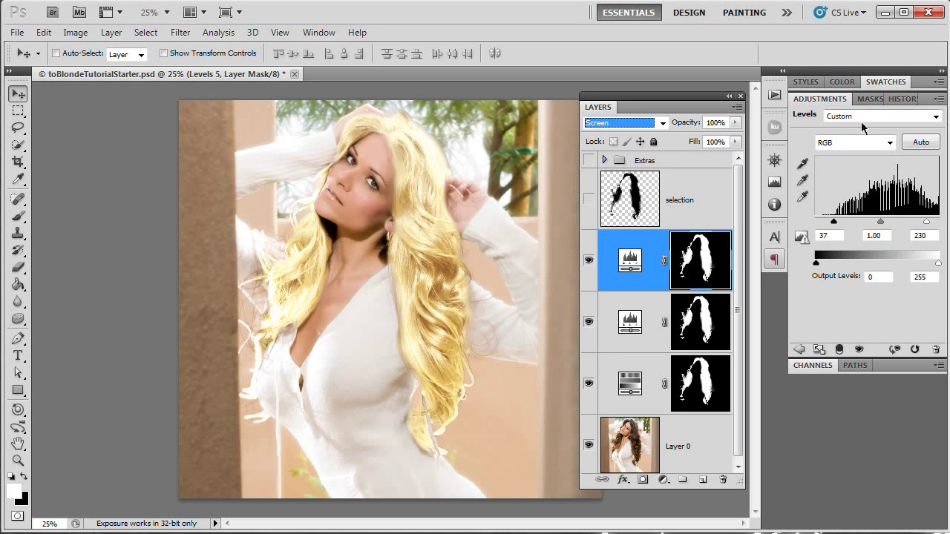
Set the top Levels layer's Blue midtone to 1.22 and opacity to 70%, and compare the hair with it off and on.
left_click(887, 143)
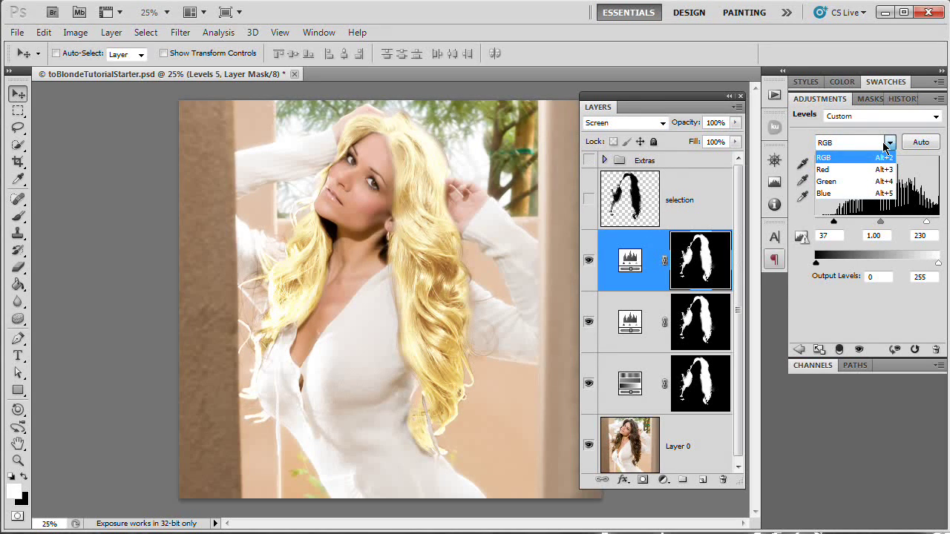
left_click(880, 193)
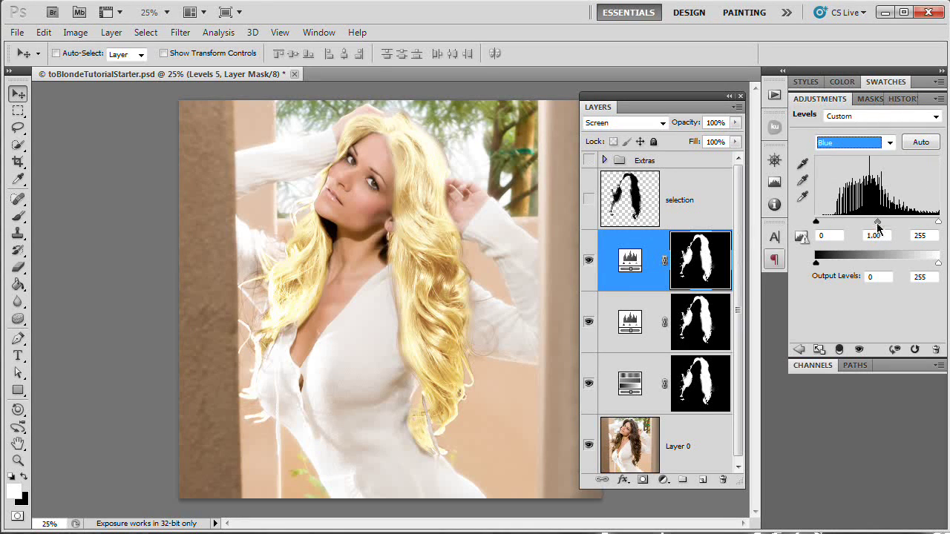
left_click_drag(873, 222, 869, 220)
left_click_drag(695, 122, 670, 124)
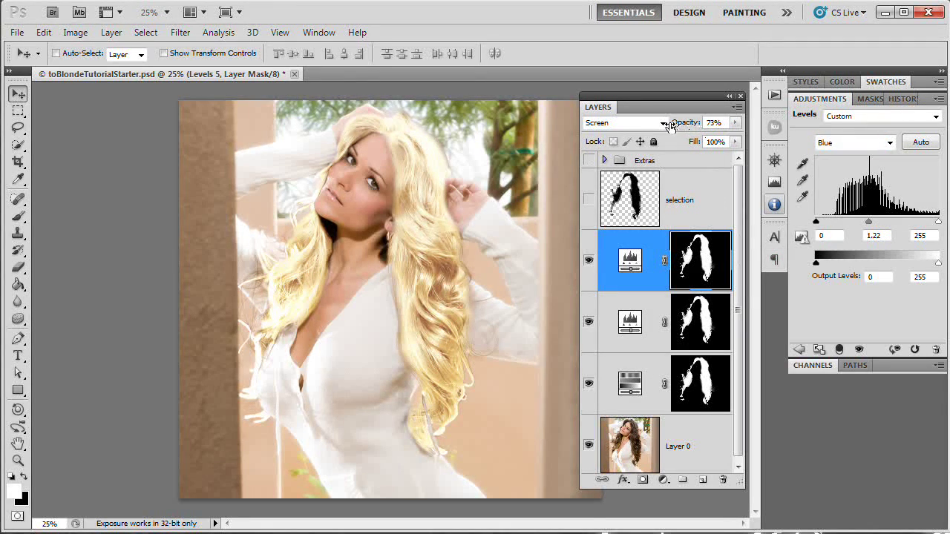
left_click(588, 259)
left_click(589, 259)
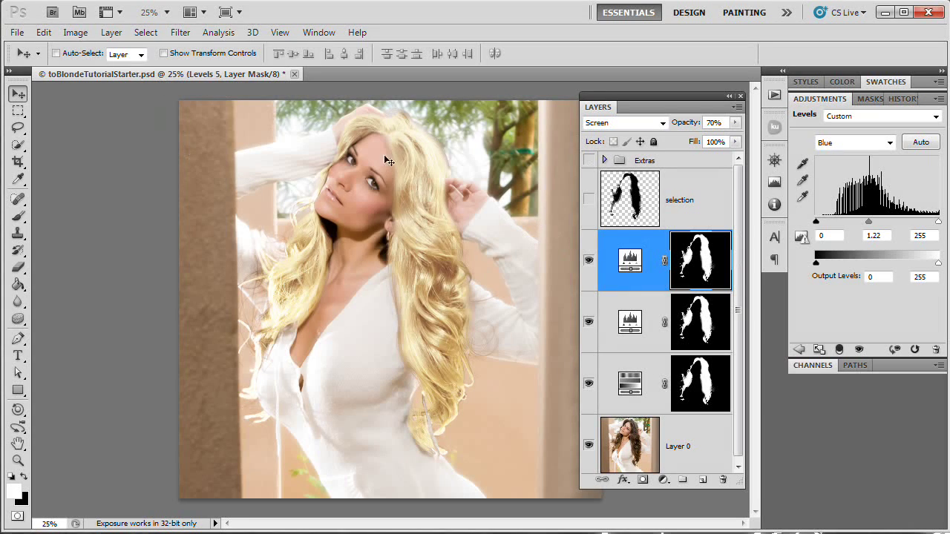
Add a Black & White adjustment layer above the Levels layers, masked to the hair selection loaded from the top Levels mask.
left_click(707, 262, "ctrl")
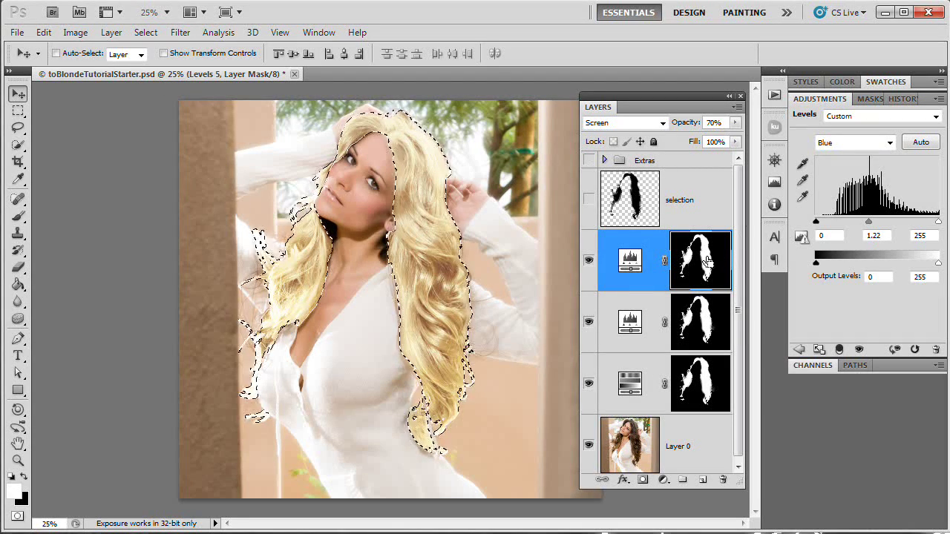
left_click(141, 32)
mouse_move(112, 32)
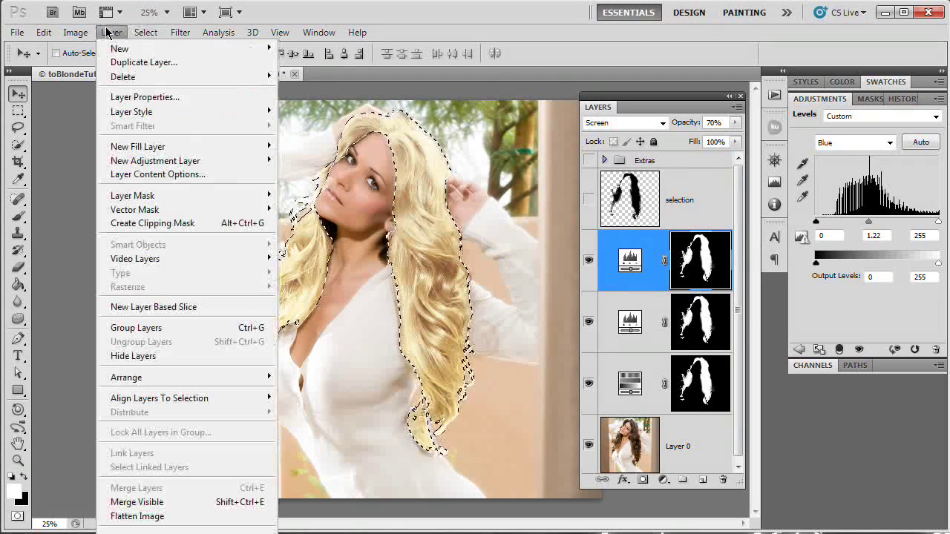
mouse_move(223, 160)
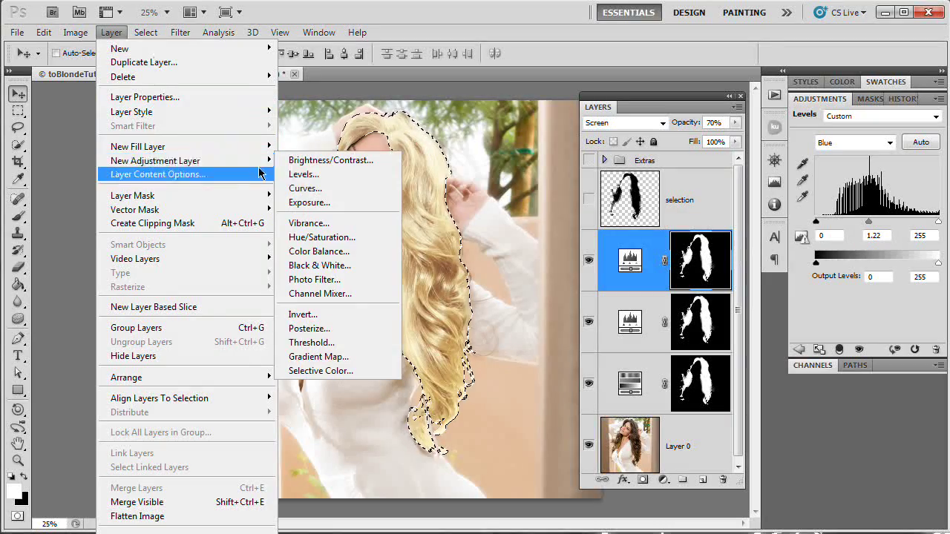
left_click(345, 264)
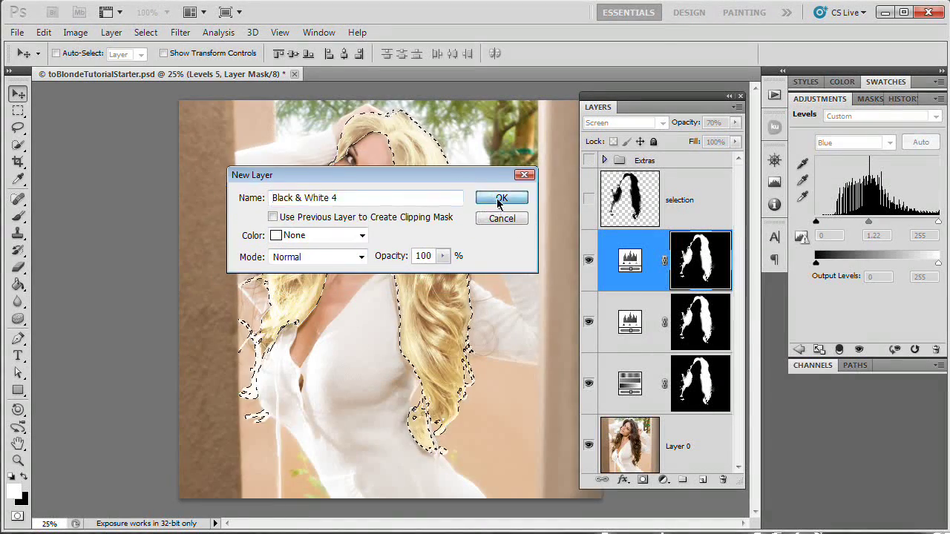
left_click(496, 207)
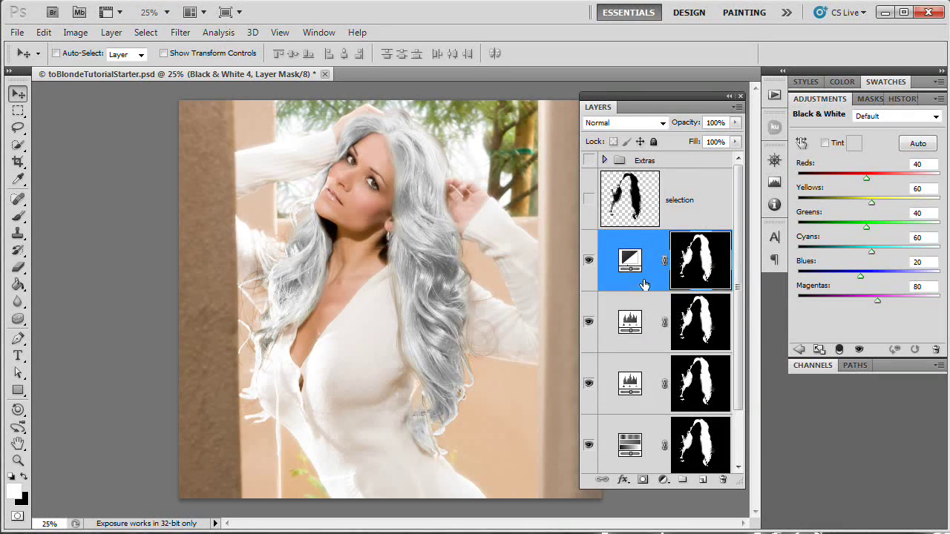
Keep the Black & White layer in Normal mode and set its Reds to 106 and Yellows to 70.
left_click(663, 122)
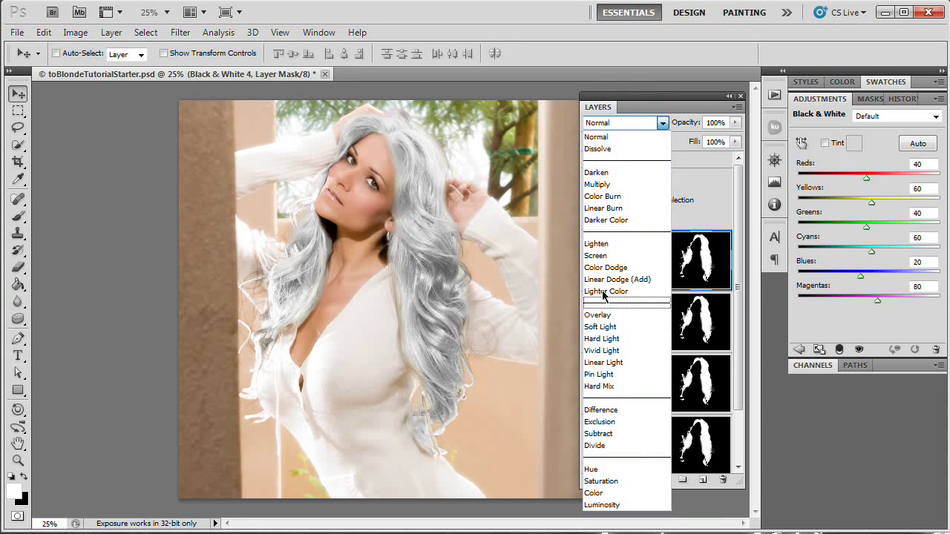
left_click(603, 137)
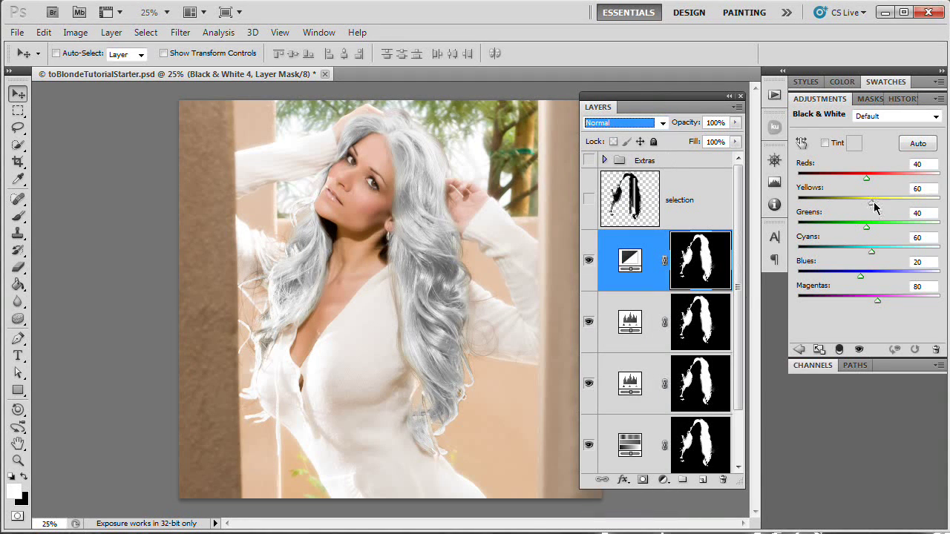
left_click_drag(874, 208, 886, 184)
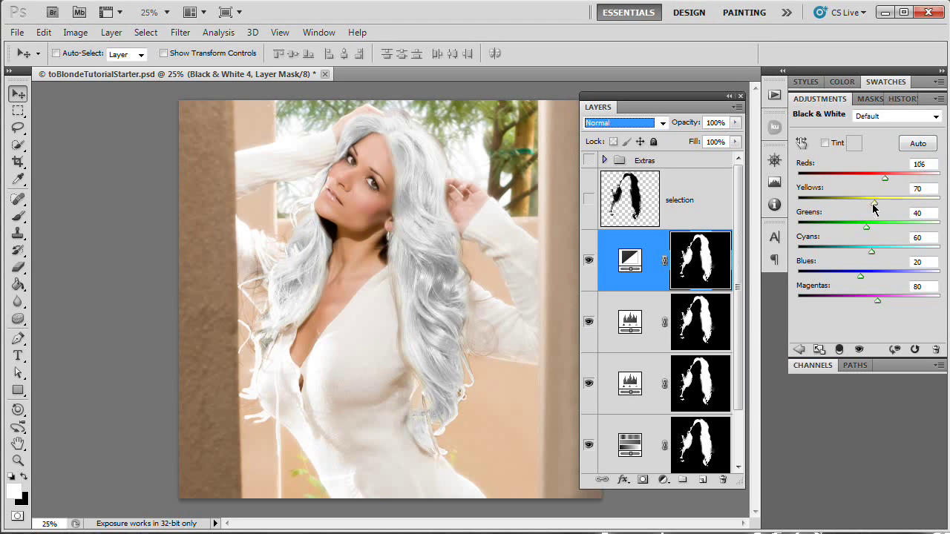
Set the Black & White layer's blend mode to Soft Light and compare the hair with the layer off and on.
left_click(660, 127)
left_click(610, 325)
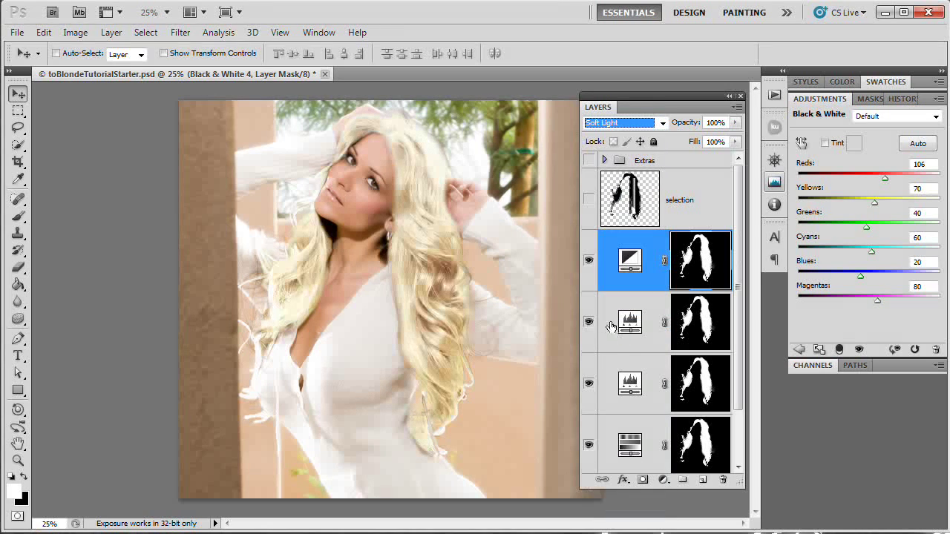
left_click(590, 266)
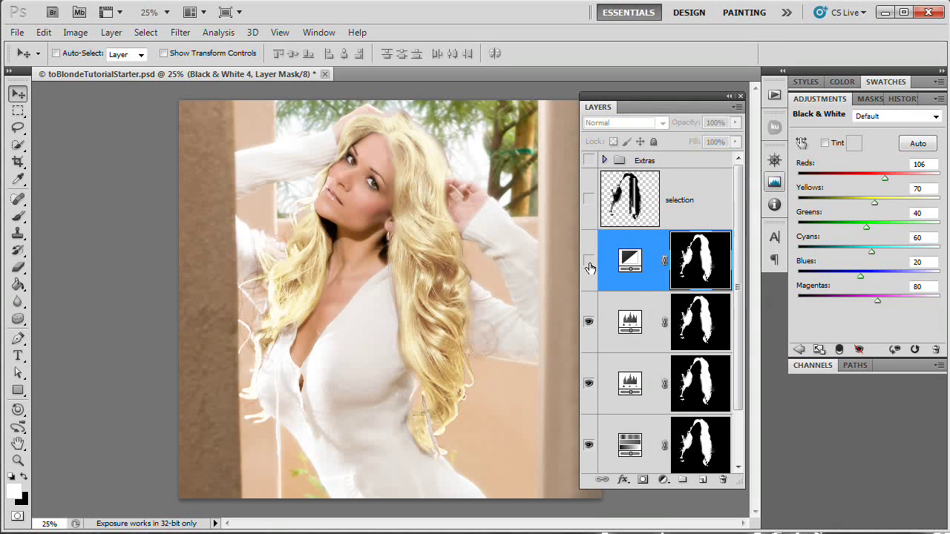
left_click(590, 264)
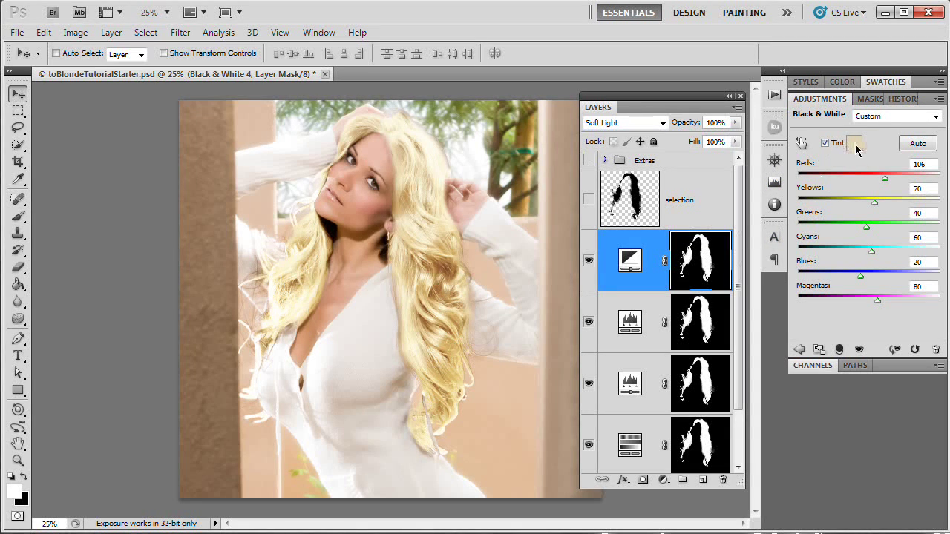
Change the Black & White adjustment's tint to the pale yellow colour #dbdbb4.
left_click(853, 144)
left_click_drag(621, 234, 653, 141)
left_click_drag(584, 138, 636, 213)
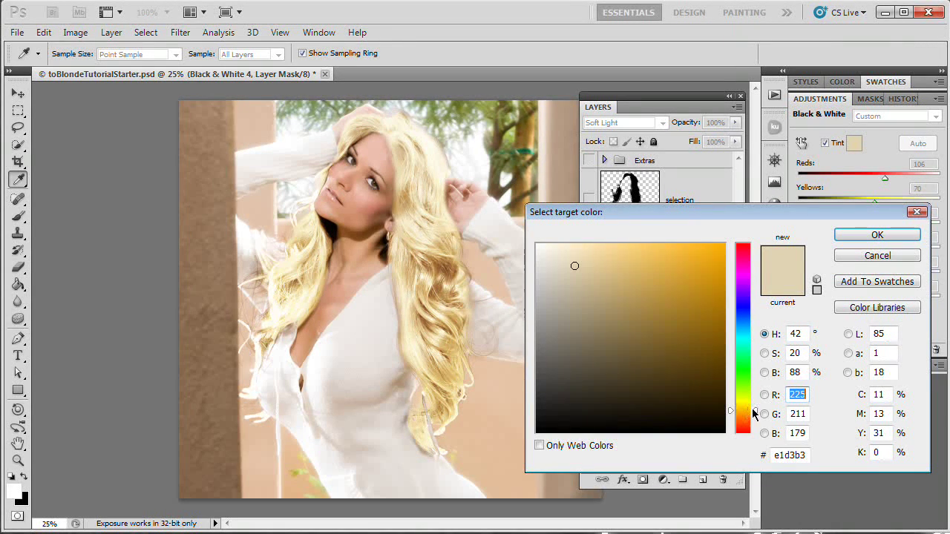
left_click_drag(754, 414, 753, 401)
left_click_drag(569, 265, 590, 239)
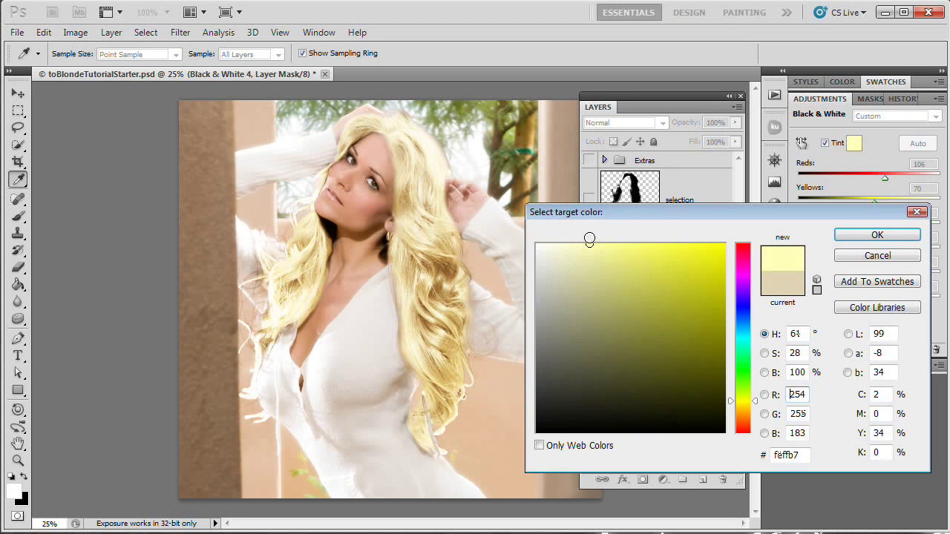
left_click(585, 296)
mouse_move(585, 296)
left_mouse_down()
mouse_move(584, 270)
mouse_move(569, 271)
left_mouse_up()
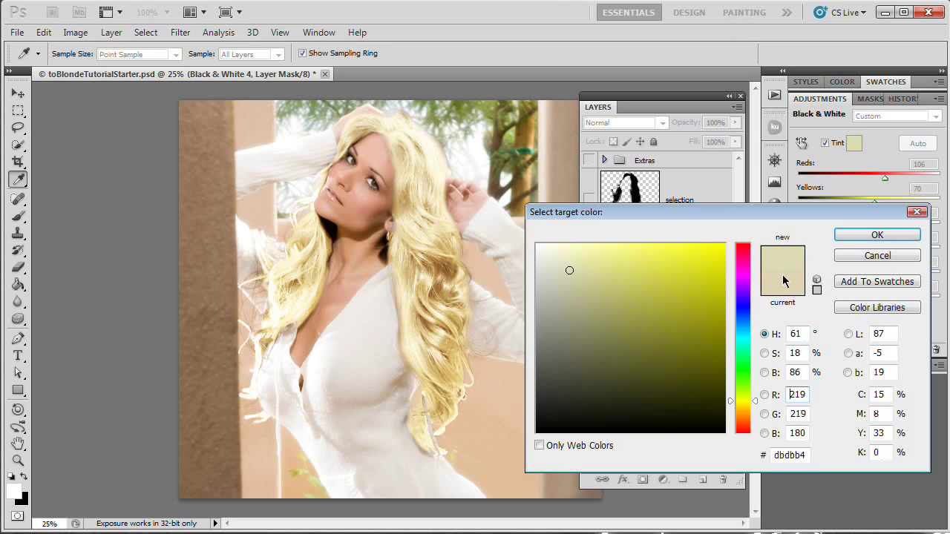
left_click(876, 235)
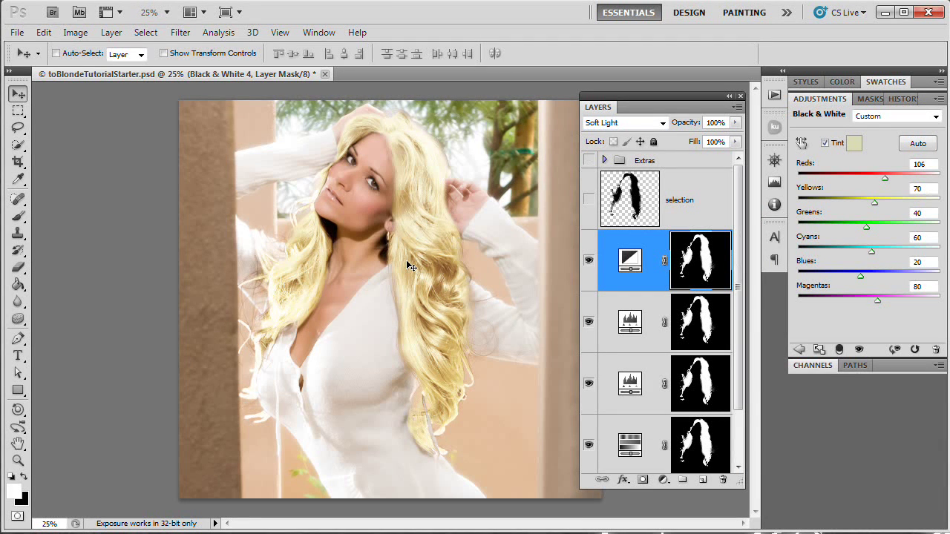
Darken the Black & White adjustment's tint to #cdcdaa and compare the hair with the tint off and on.
left_click(855, 144)
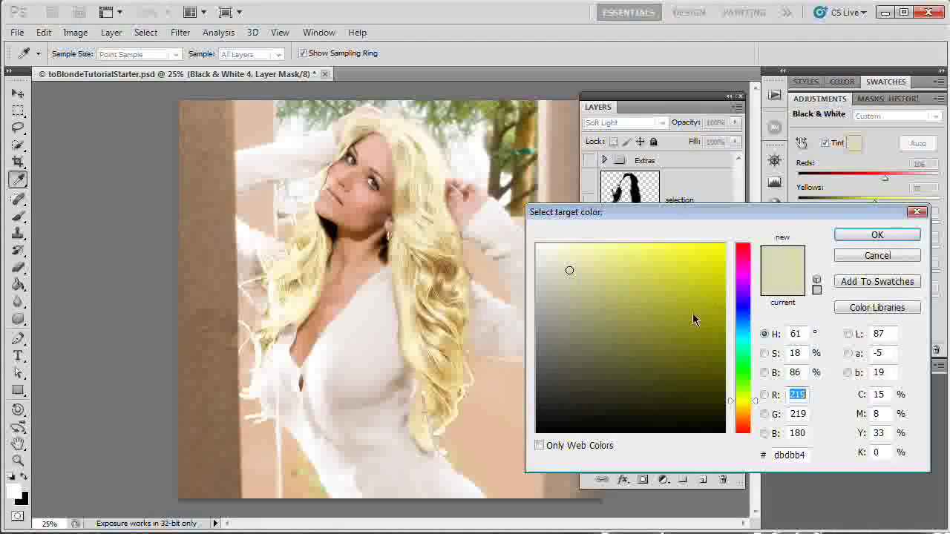
left_click_drag(567, 282, 568, 281)
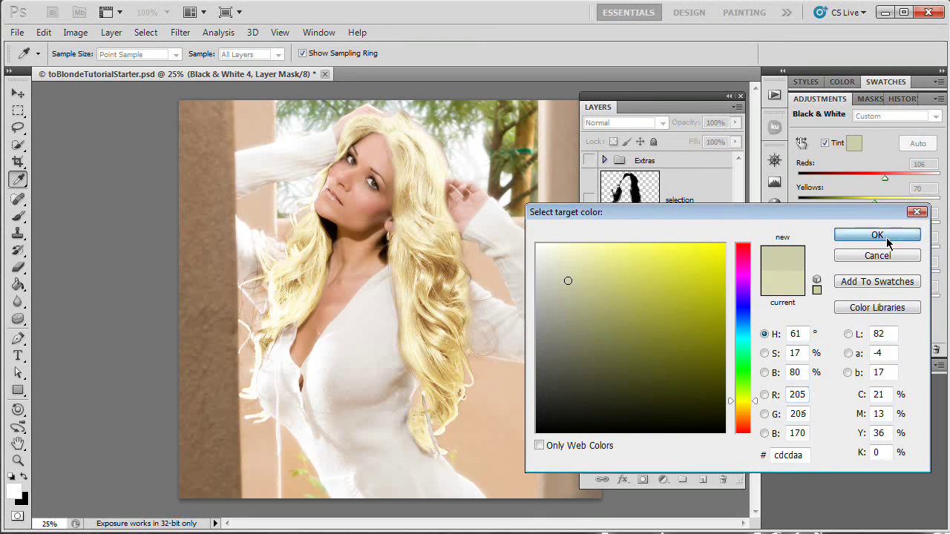
left_click(878, 236)
left_click(824, 143)
left_click(825, 143)
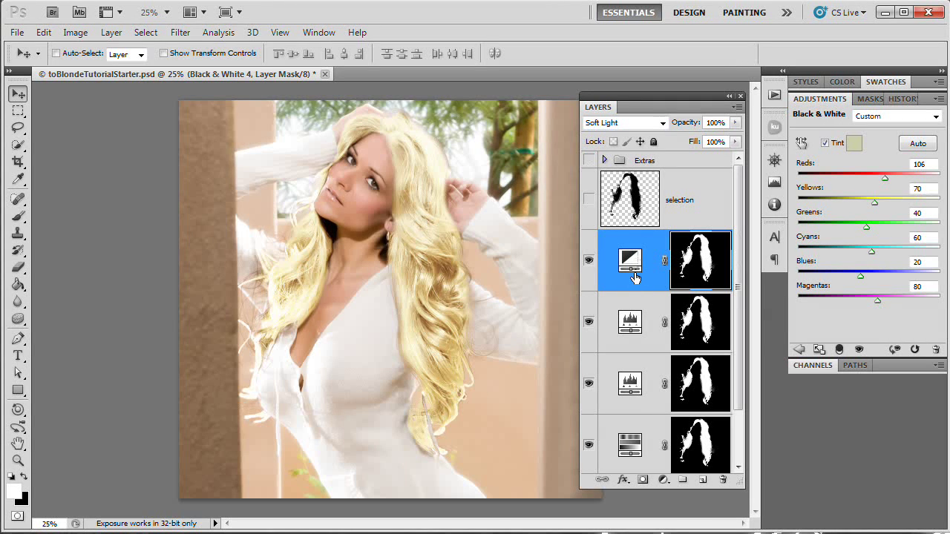
Add a Hue/Saturation adjustment layer above the Black & White layer, masked to the hair selection loaded from its mask.
left_click(702, 256, "ctrl")
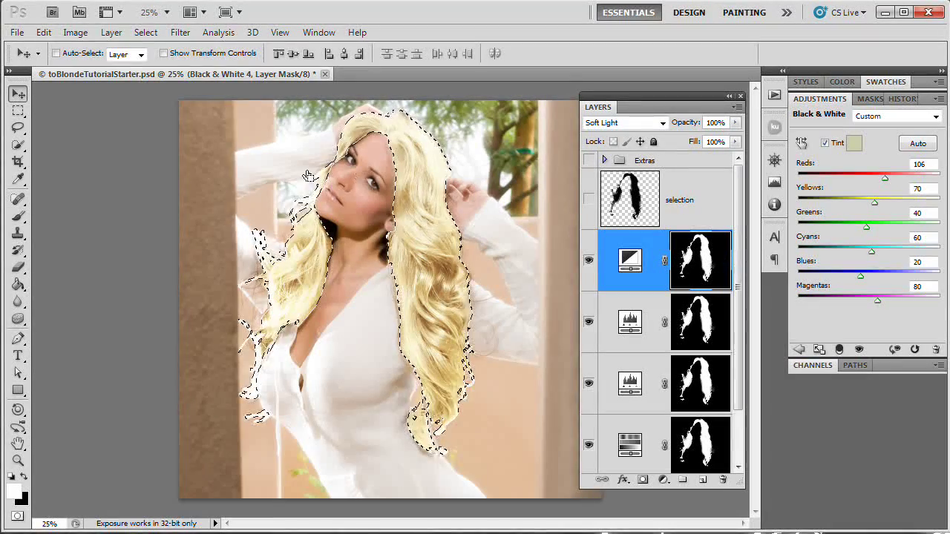
left_click(112, 32)
mouse_move(202, 168)
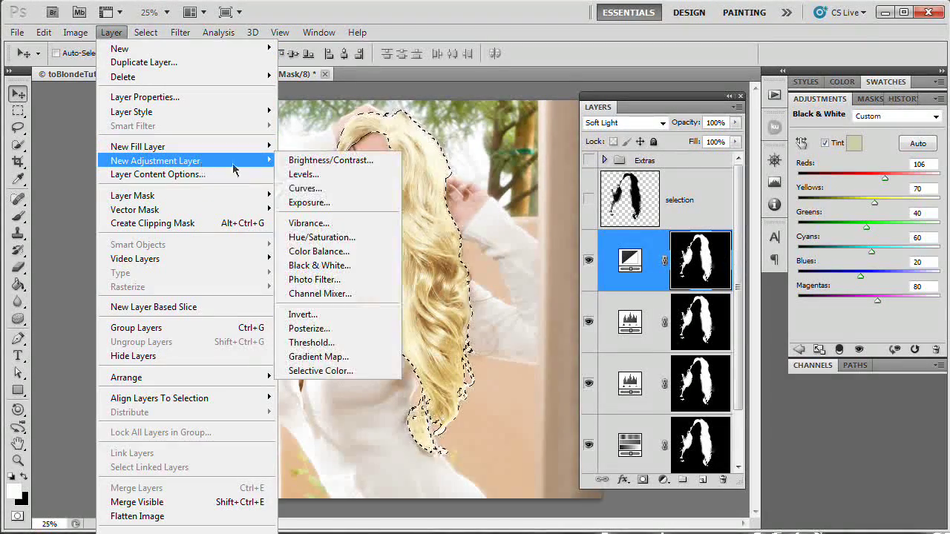
left_click(327, 236)
left_click(481, 199)
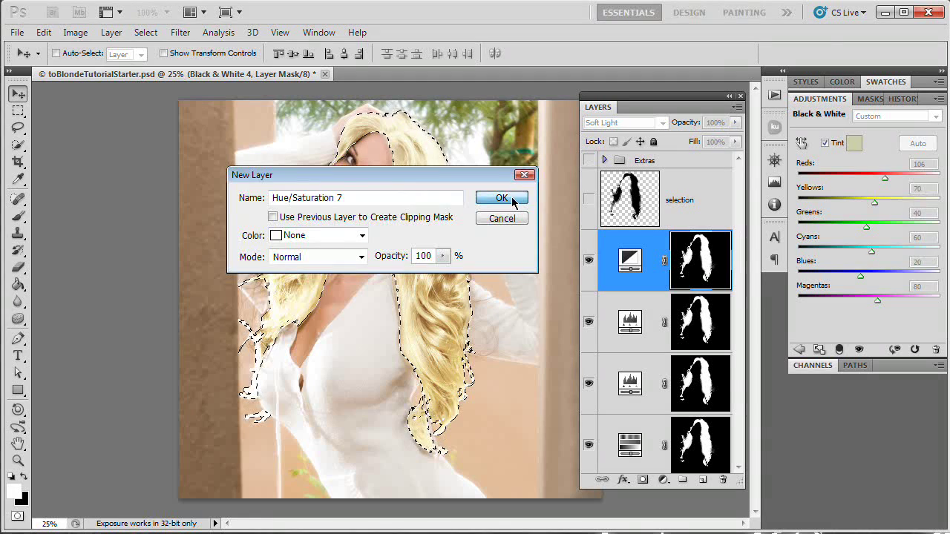
Set the new Hue/Saturation layer's Saturation to -20 and compare the hair with the layer off and on.
left_click(899, 192)
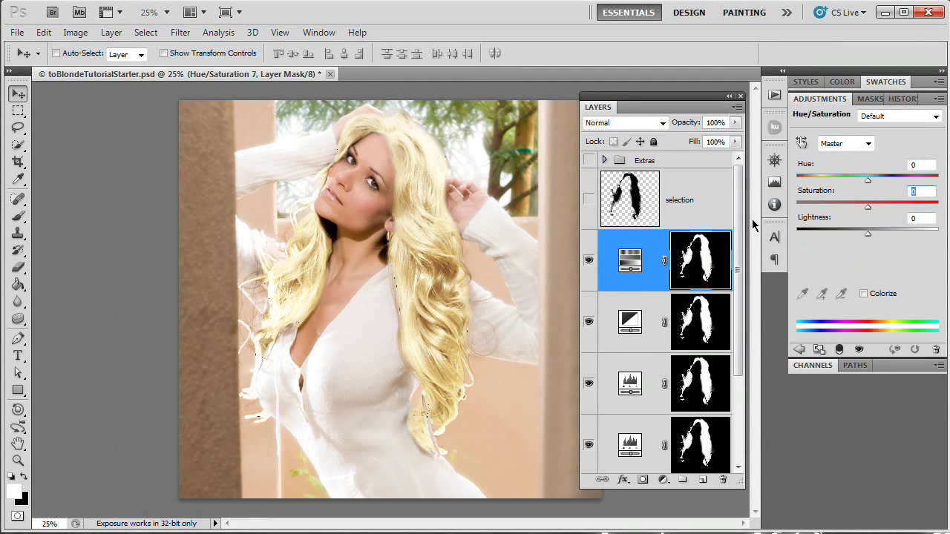
type("-20")
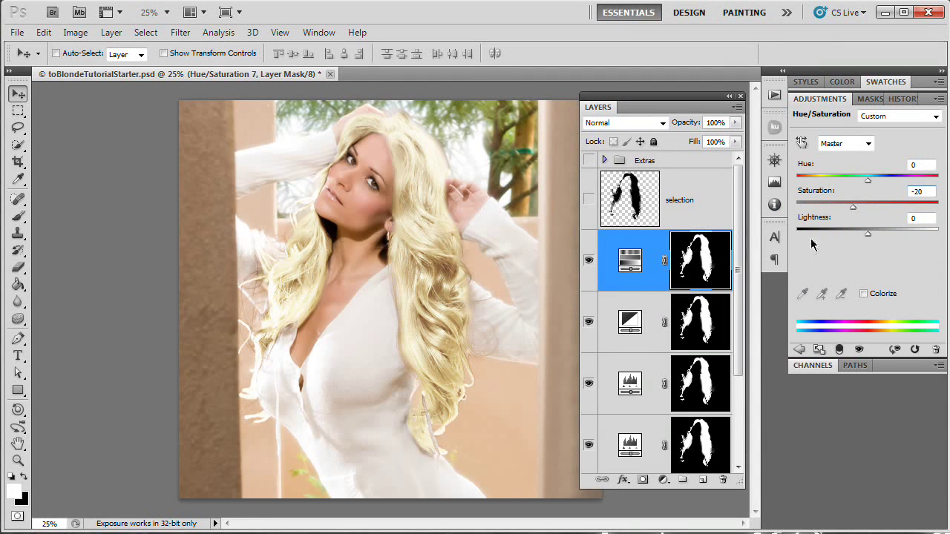
left_click(589, 261)
left_click(589, 260)
left_click(588, 261)
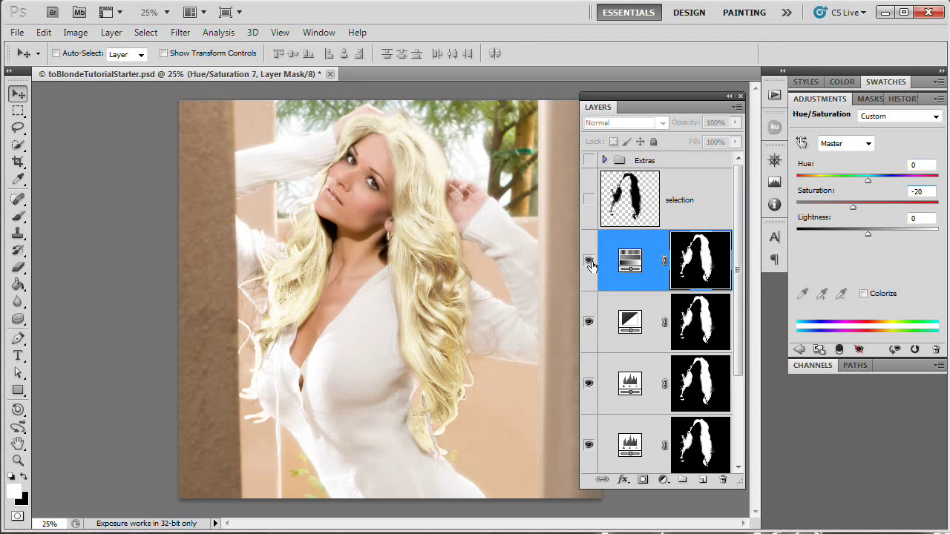
left_click(588, 261)
left_click(590, 263)
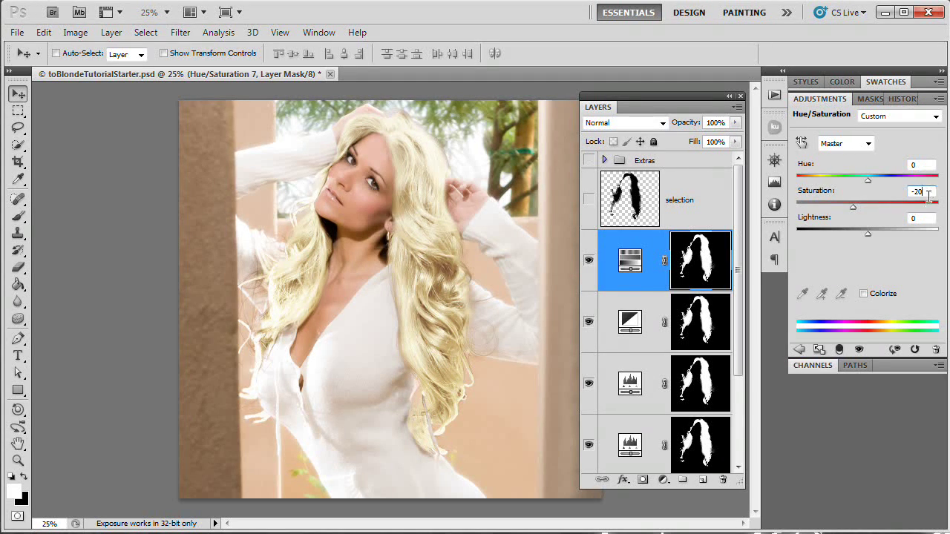
Add another Hue/Saturation adjustment layer on top, masked to the same hair selection, and set its blend mode to Multiply.
left_click(710, 267, "ctrl")
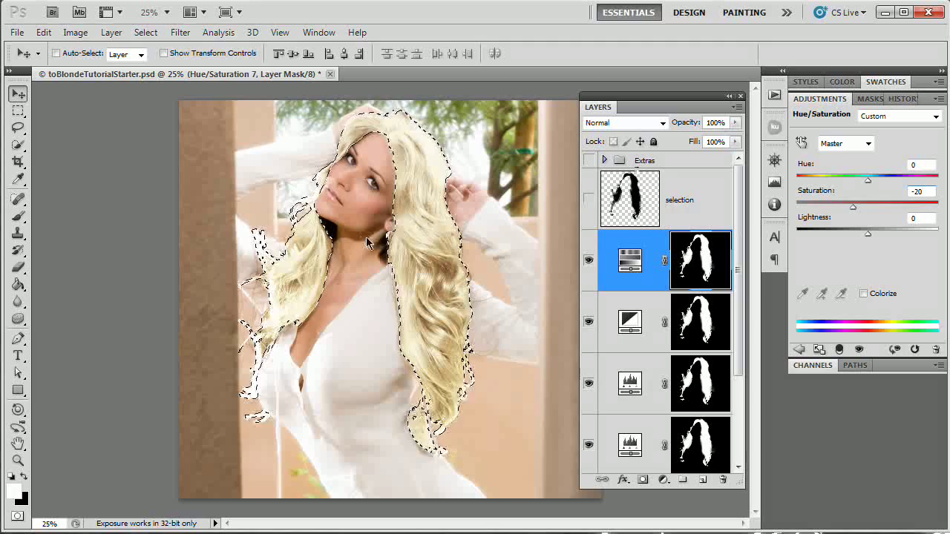
left_click(146, 34)
mouse_move(112, 33)
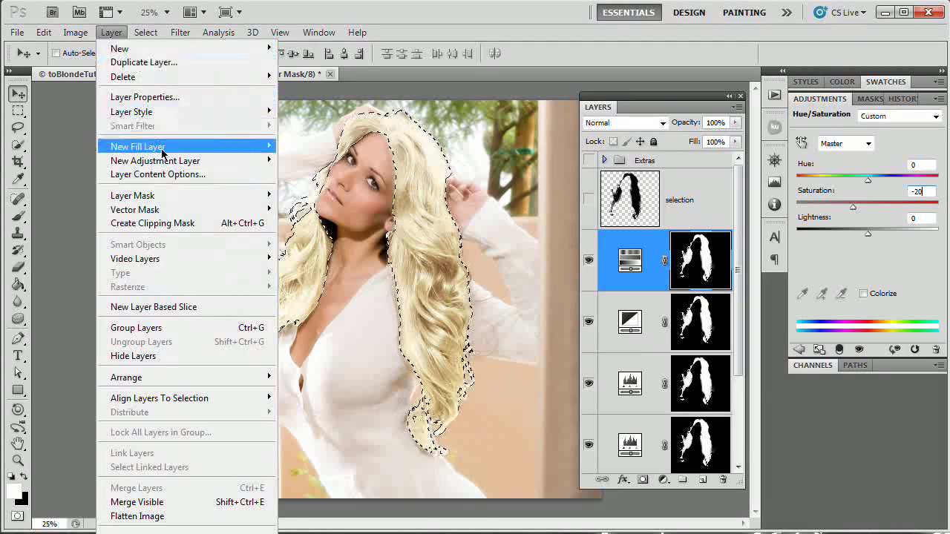
mouse_move(267, 160)
left_click(322, 238)
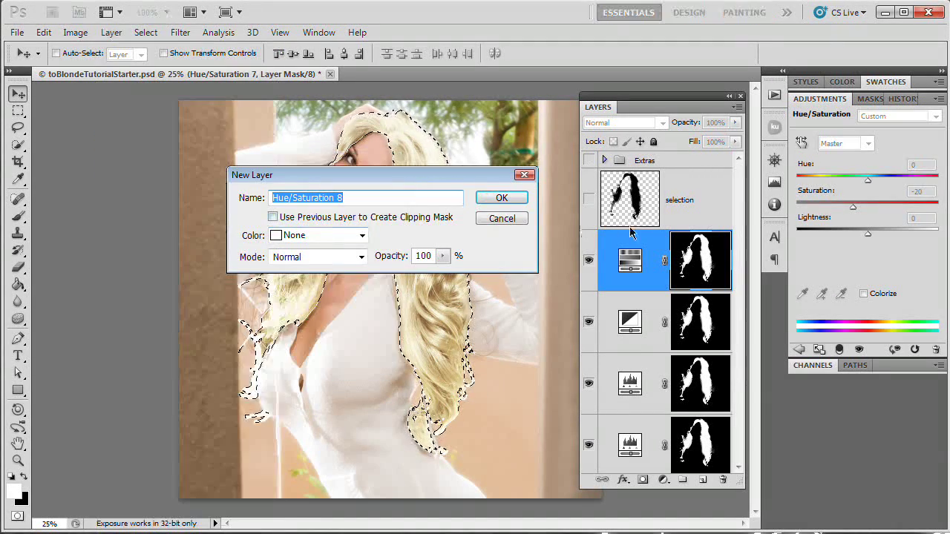
left_click(504, 197)
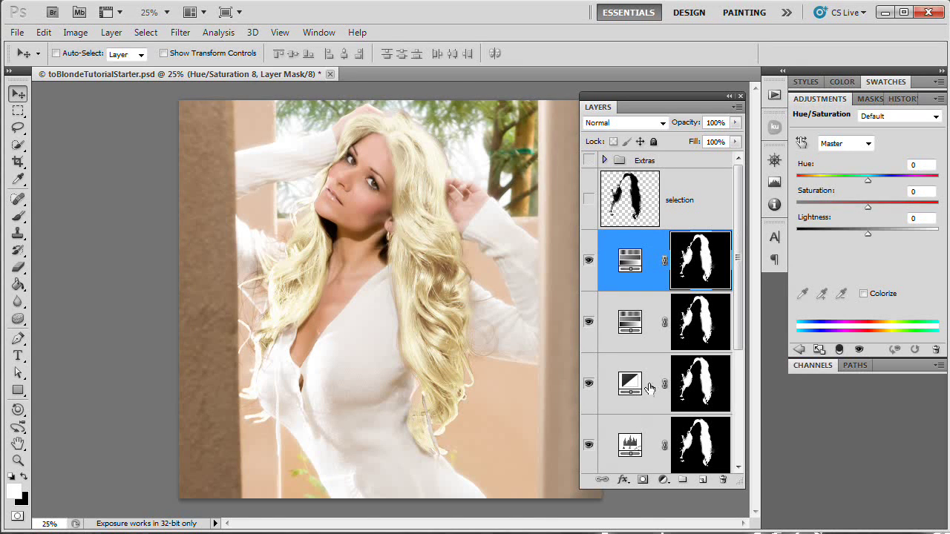
left_click(661, 124)
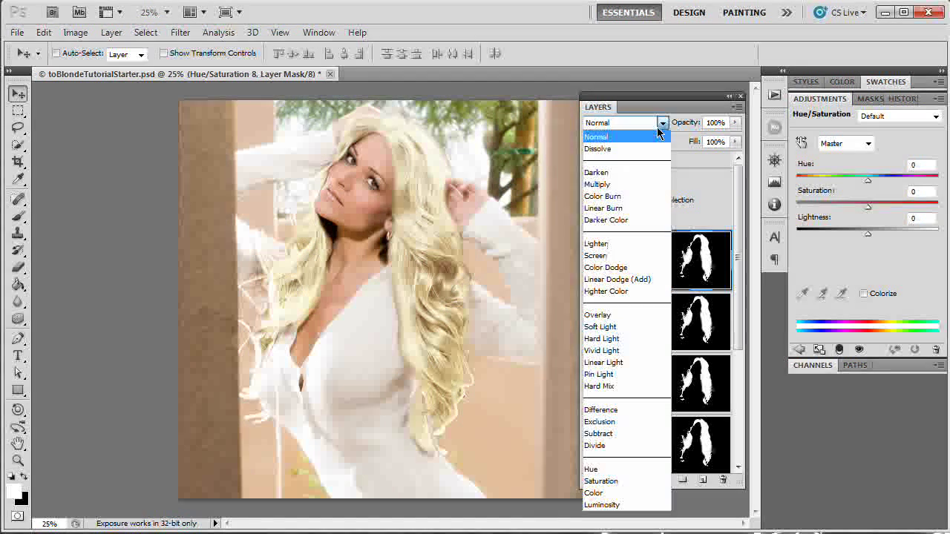
left_click(608, 185)
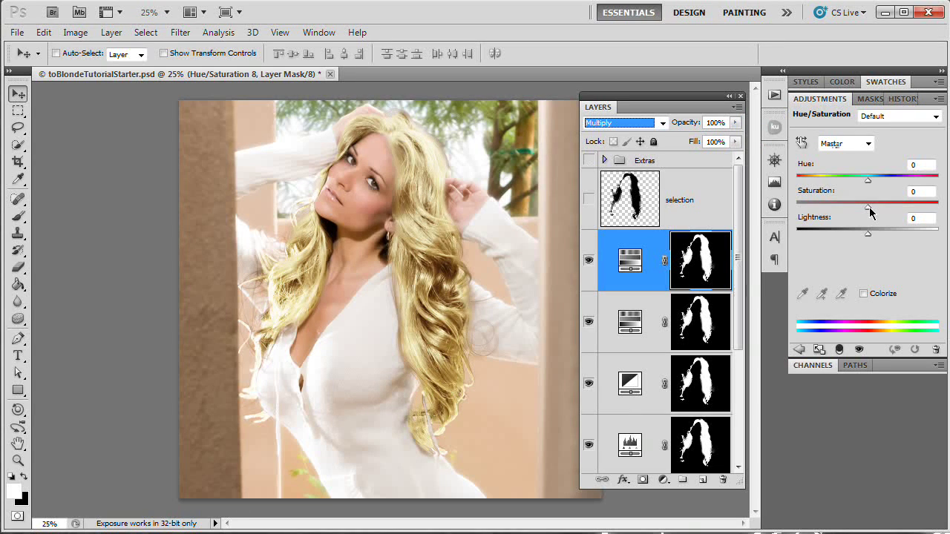
For the Yellows range of the Multiply Hue/Saturation layer, set Hue to -24, Saturation to -15 and Lightness to 20.
left_click(865, 144)
left_click(861, 182)
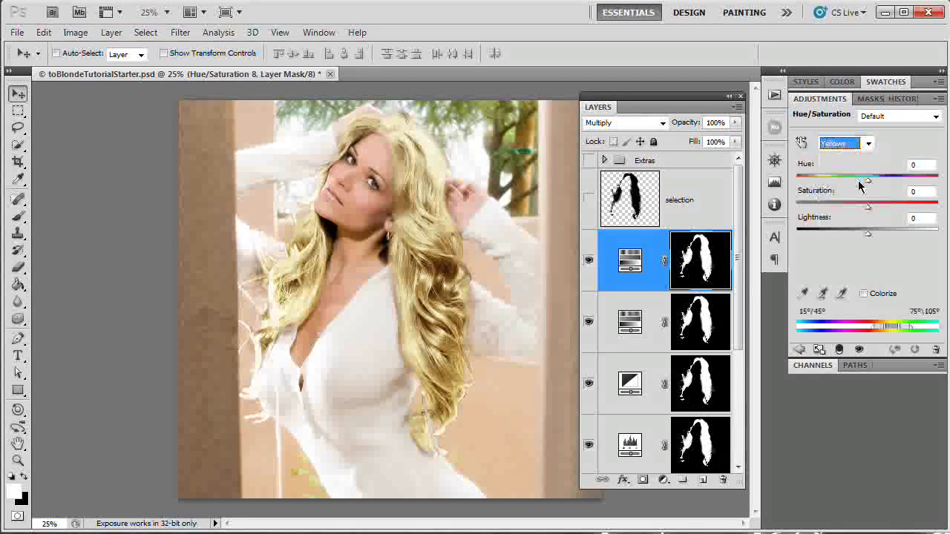
left_click_drag(869, 182, 854, 184)
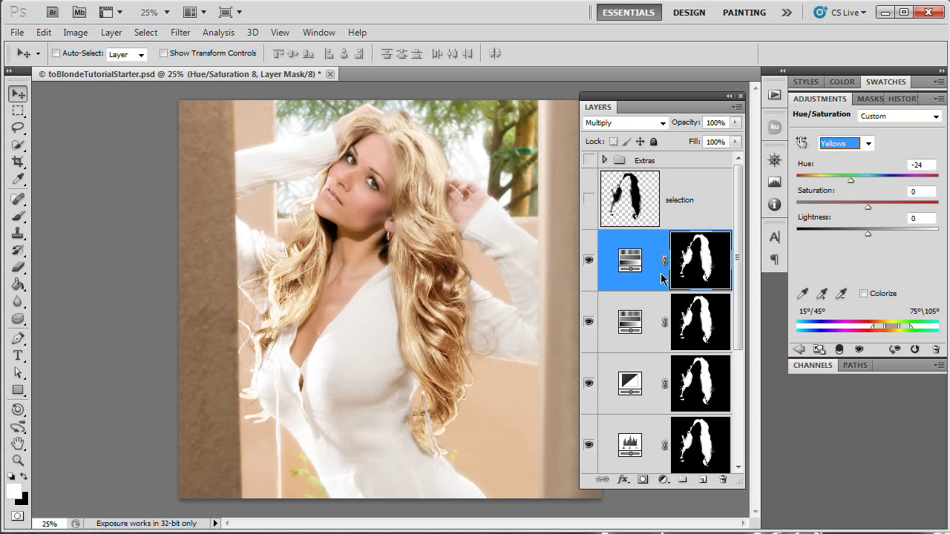
left_click(589, 261)
left_click(588, 261)
left_click_drag(868, 208, 861, 210)
left_click(918, 218)
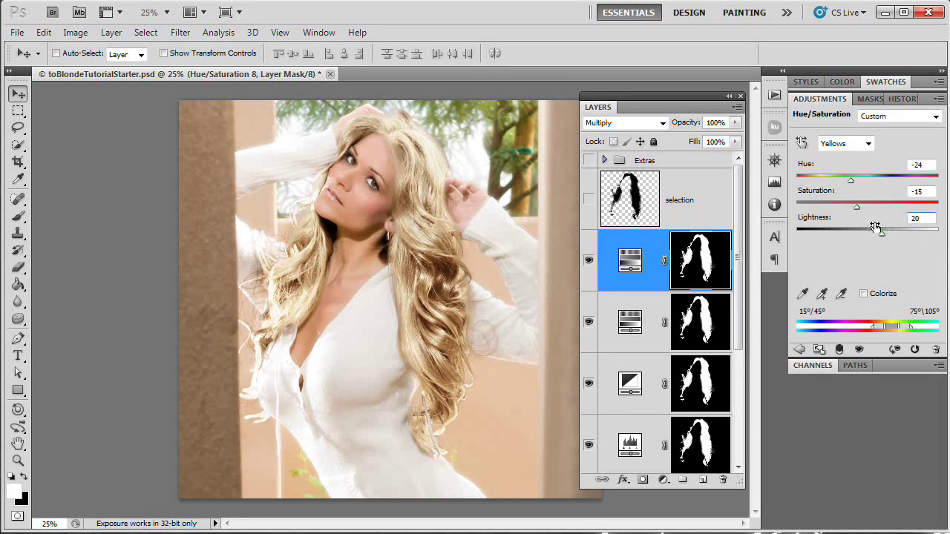
Raise the Master range Saturation of the Multiply Hue/Saturation layer to +3.
left_click(861, 144)
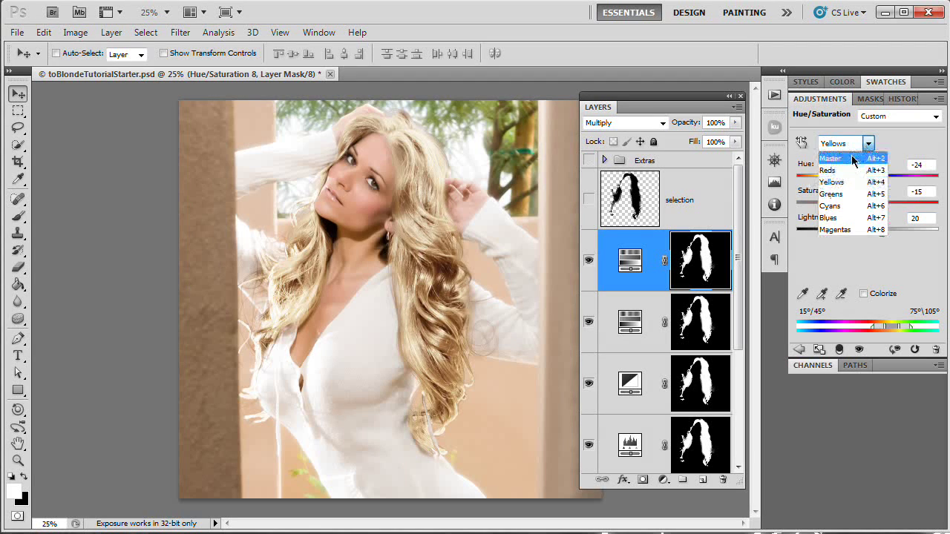
left_click(843, 153)
mouse_move(868, 206)
left_mouse_down()
mouse_move(887, 212)
mouse_move(846, 227)
mouse_move(871, 210)
left_mouse_up()
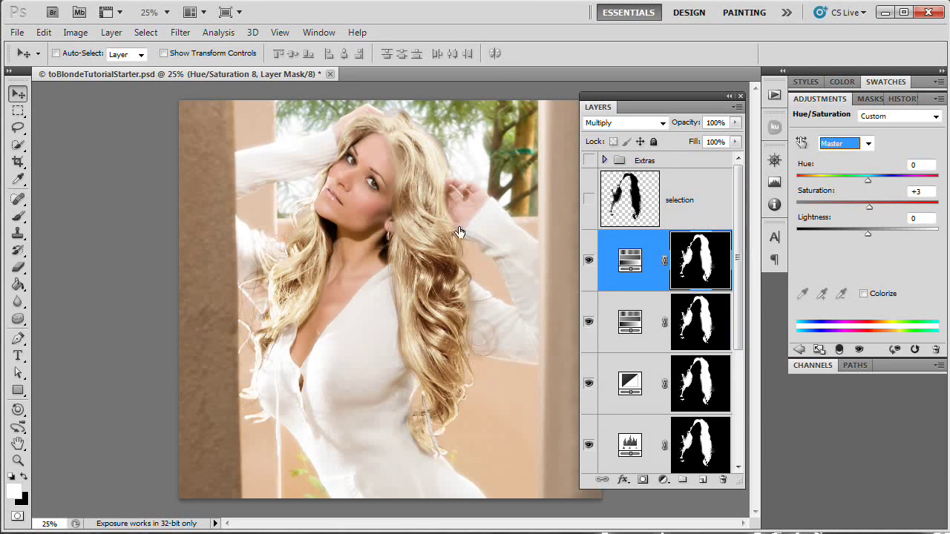
Lower the Multiply Hue/Saturation layer's opacity to 35% and compare the hair with the layer off and on.
left_click(690, 124)
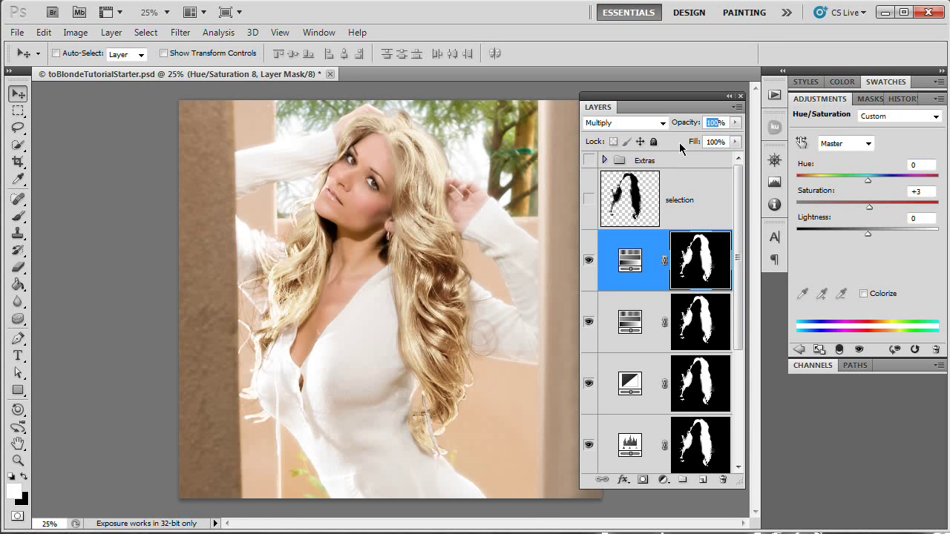
type("50")
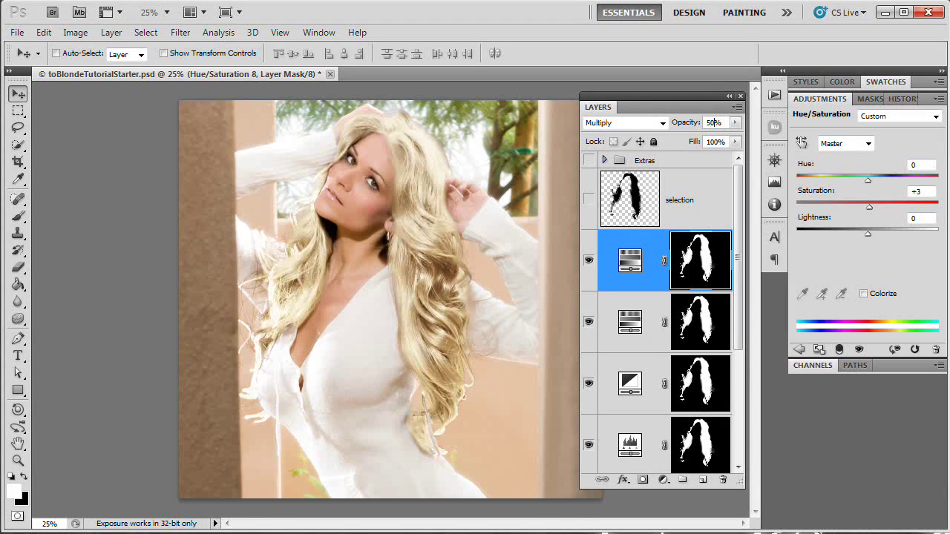
left_click_drag(716, 123, 690, 127)
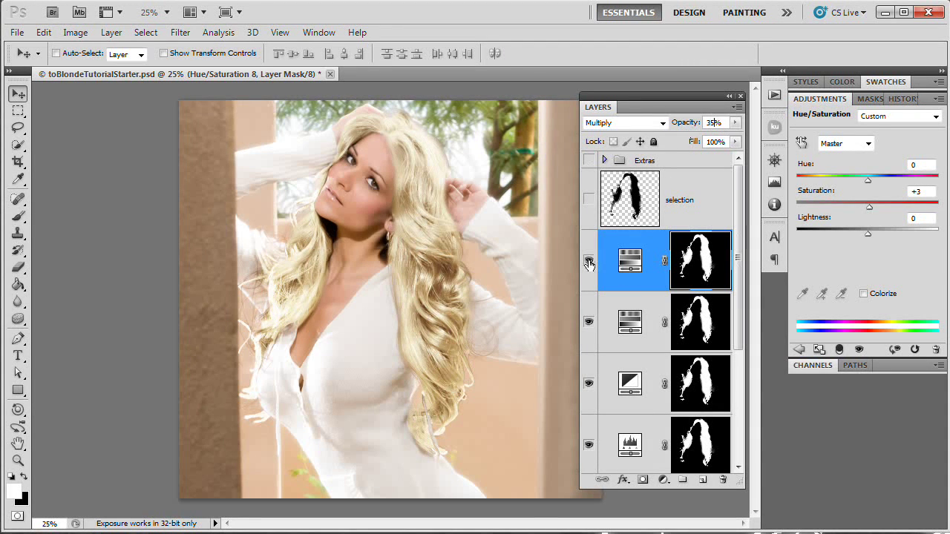
left_click(589, 261)
left_click(588, 263)
left_click(588, 262)
left_click(588, 263)
left_click(589, 263)
Add a Levels adjustment layer above the Multiply Hue/Saturation layer, masked to the hair selection loaded from its mask.
left_click(699, 262, "ctrl")
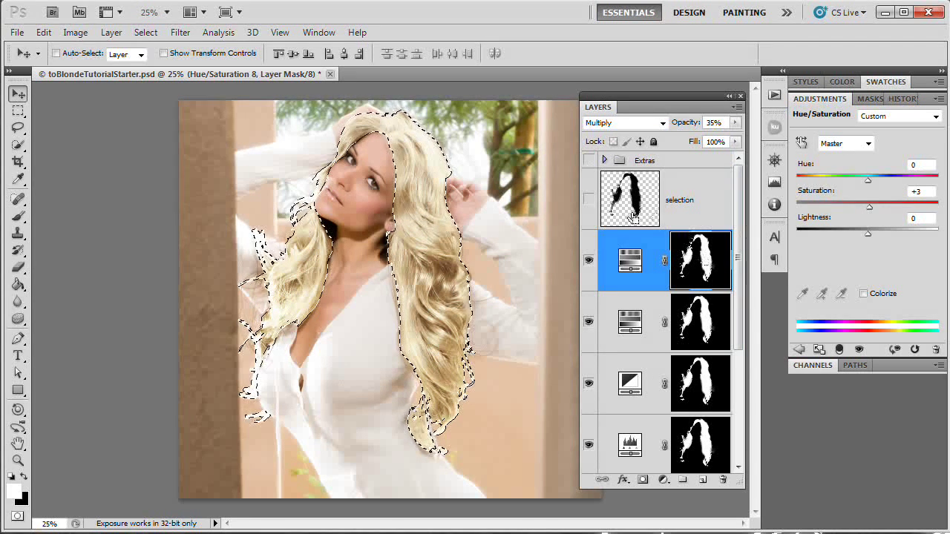
left_click(111, 32)
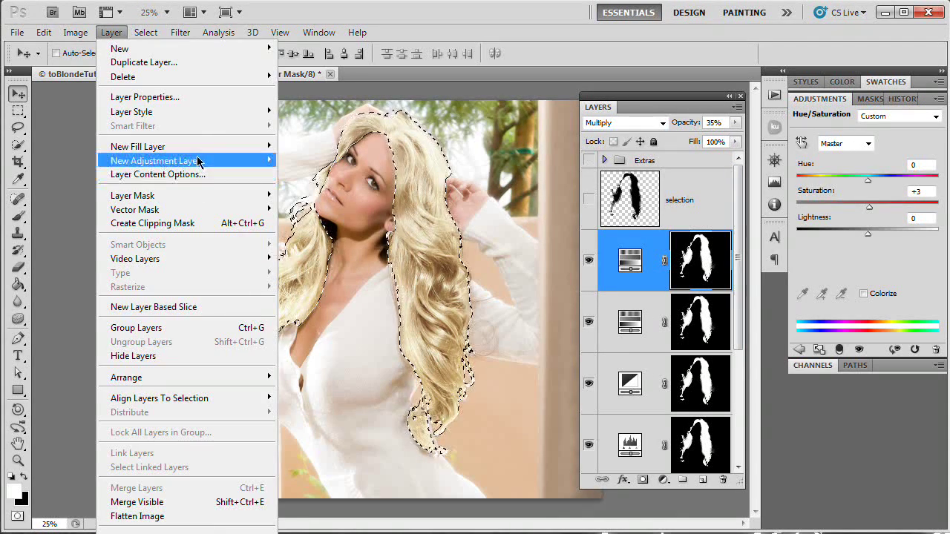
mouse_move(199, 161)
left_click(305, 176)
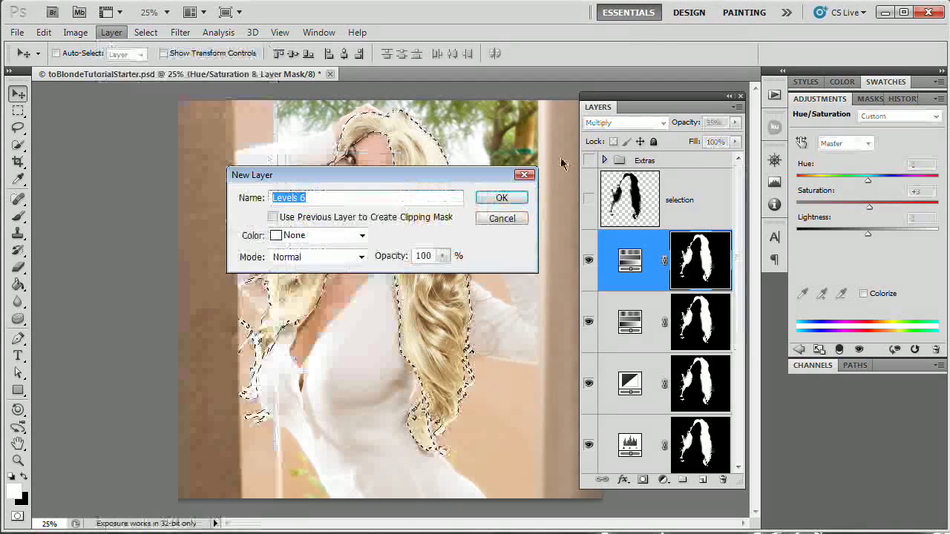
left_click(521, 197)
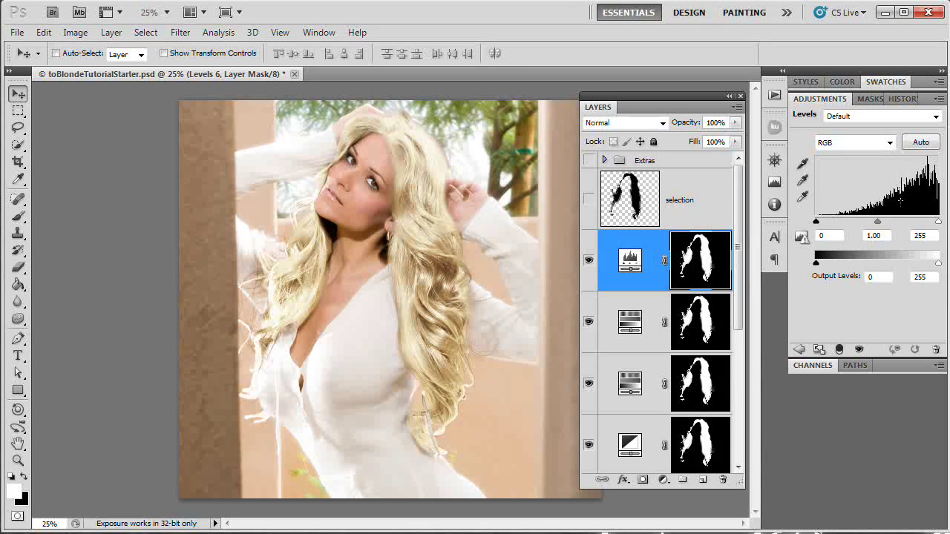
Set the Red channel's midtone input level to 1.24 in the new Levels adjustment.
left_click(885, 142)
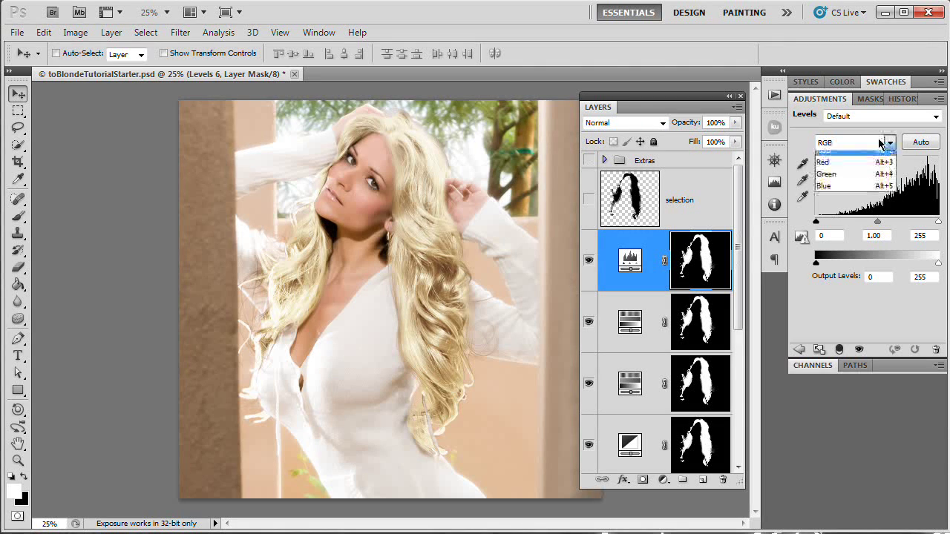
left_click(846, 171)
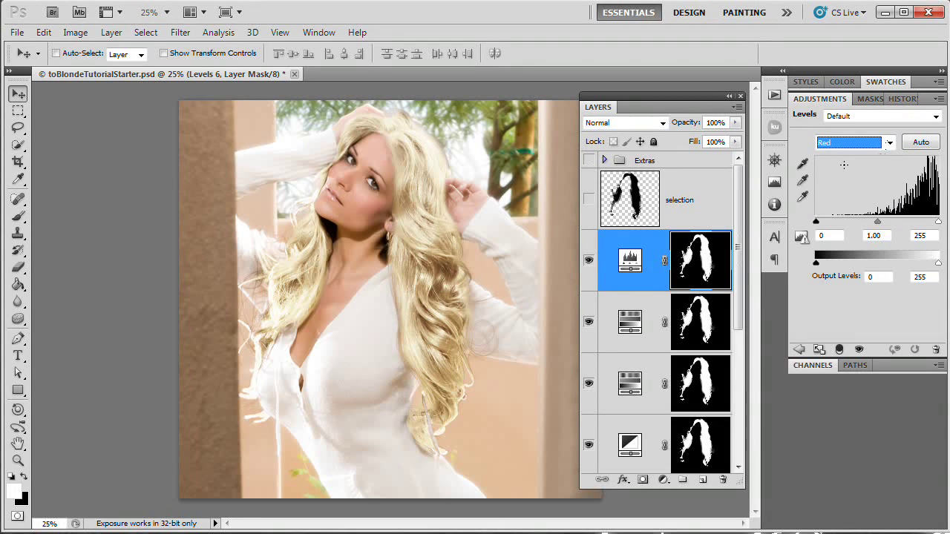
left_click_drag(878, 222, 873, 224)
Set the Blue channel's white output level to 250 in the Levels adjustment.
left_click(889, 142)
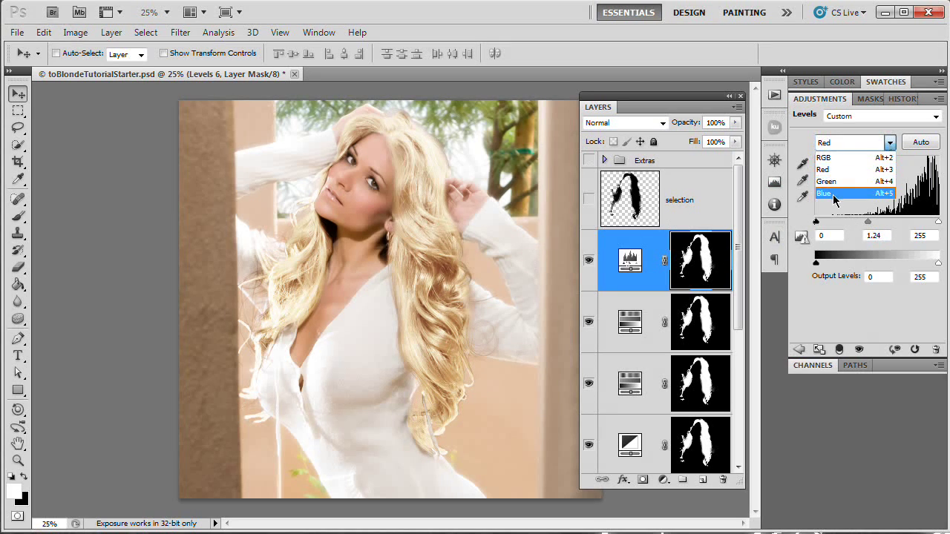
left_click(833, 196)
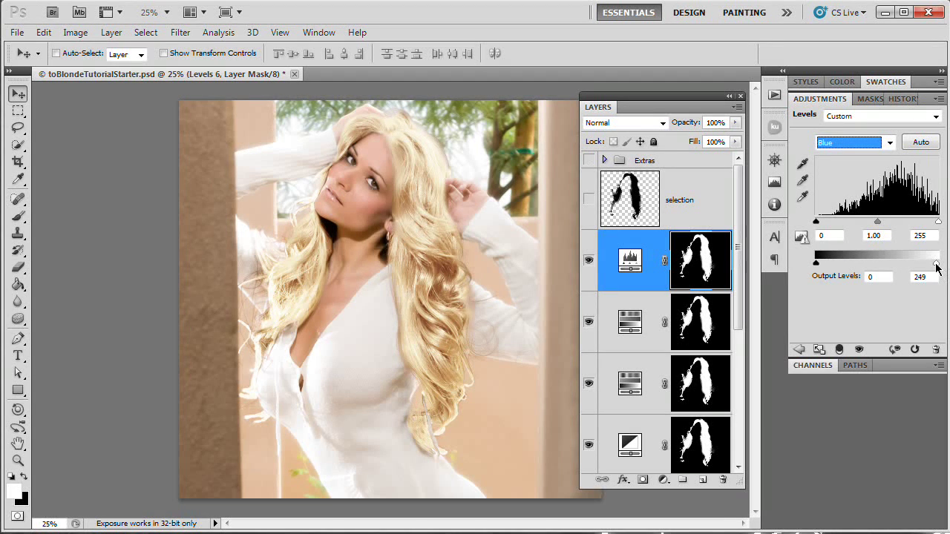
mouse_move(937, 268)
left_mouse_down()
mouse_move(882, 267)
mouse_move(945, 268)
left_mouse_up()
left_click_drag(938, 267, 934, 267)
Compare the hair colour with the top Levels layer switched off and on.
left_click(589, 262)
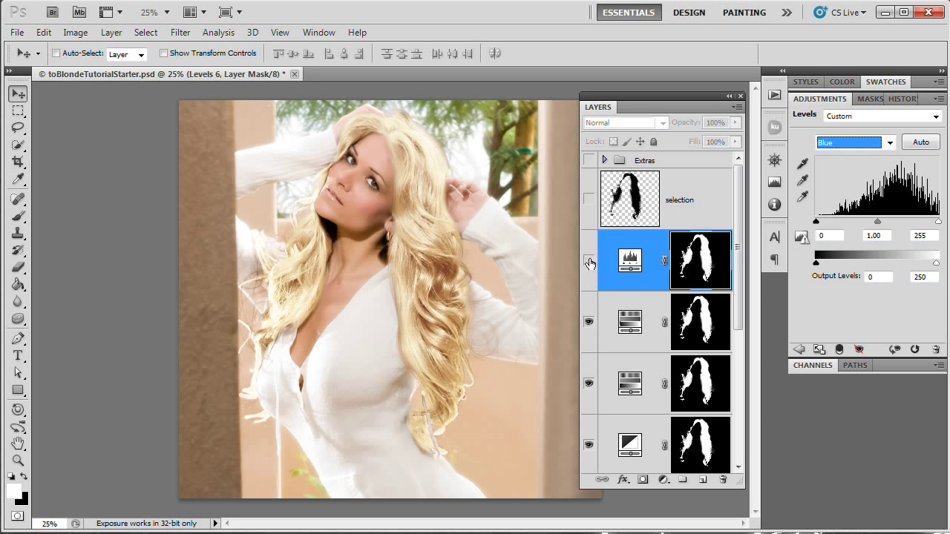
left_click(589, 261)
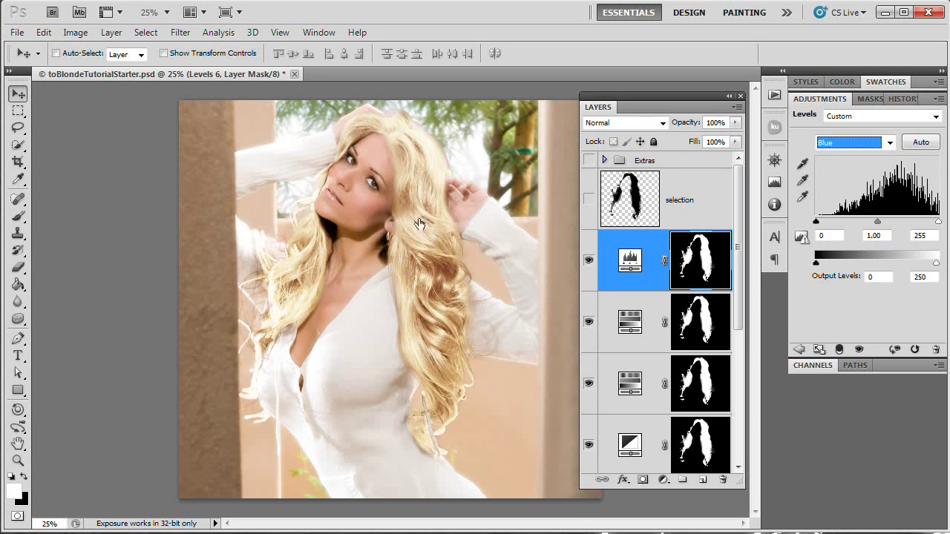
left_click(588, 260)
left_click(589, 261)
left_click(471, 378)
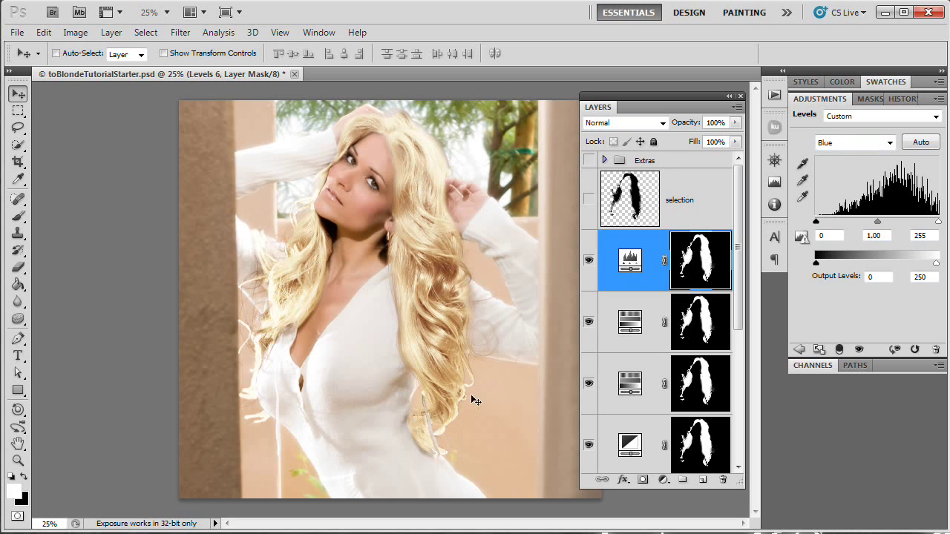
Try a Photo Filter adjustment layer above the top Levels layer, masked to the hair selection loaded from the Levels mask.
left_click(705, 262, "ctrl")
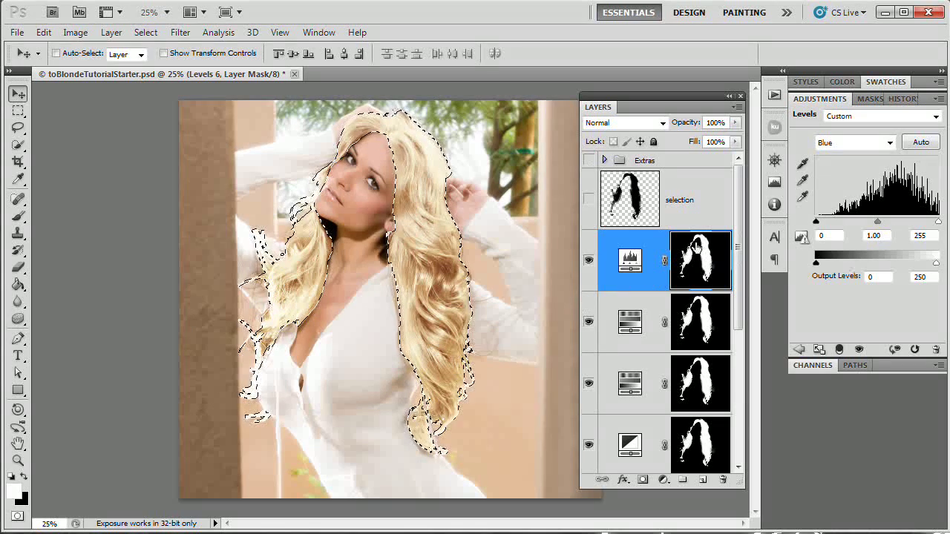
left_click(145, 32)
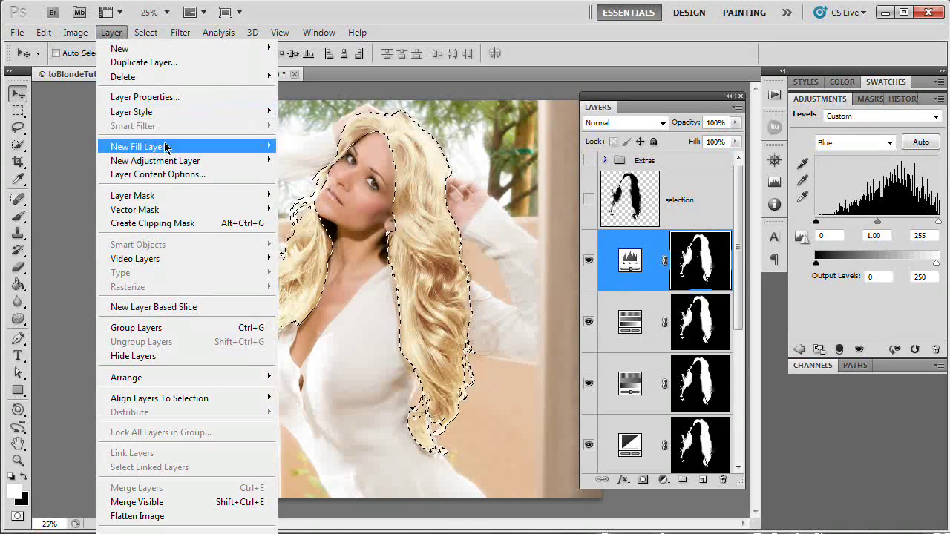
mouse_move(186, 161)
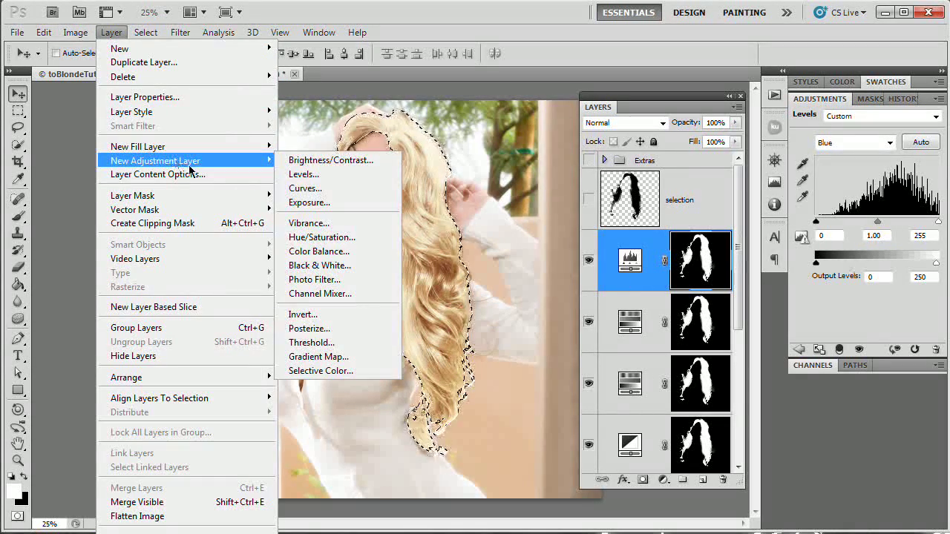
left_click(323, 281)
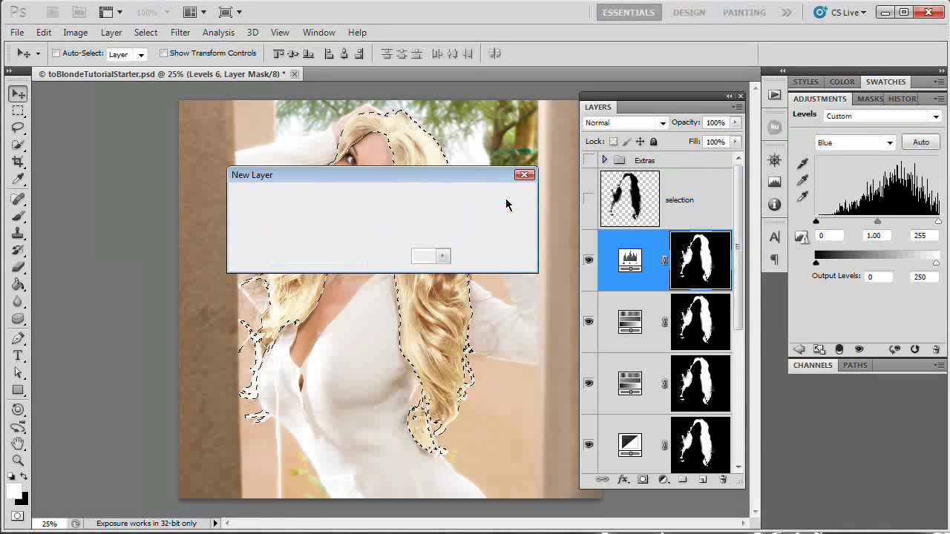
left_click(503, 187)
Switch the Photo Filter to its custom orange colour and set the density to 34%.
left_click(874, 148)
left_click(875, 148)
left_click(800, 176)
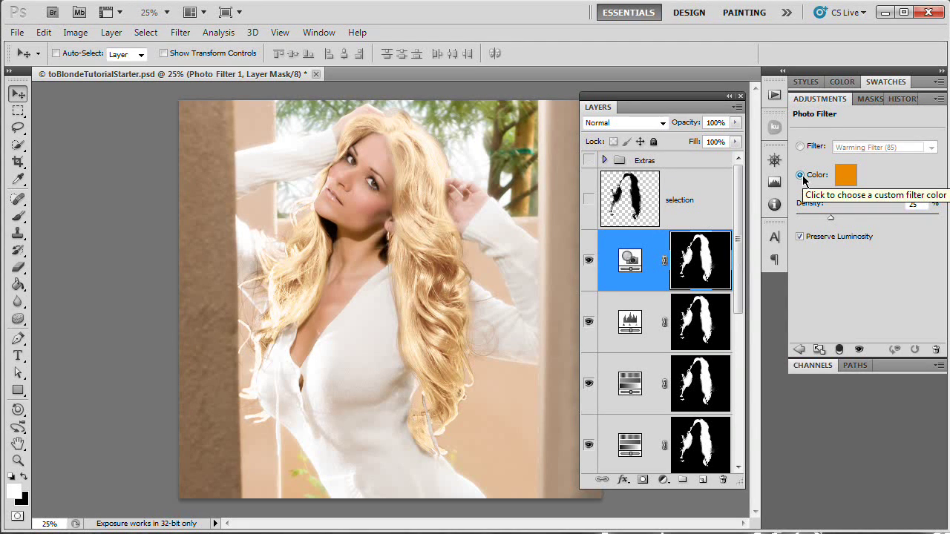
mouse_move(831, 218)
left_mouse_down()
mouse_move(906, 220)
mouse_move(845, 220)
left_mouse_up()
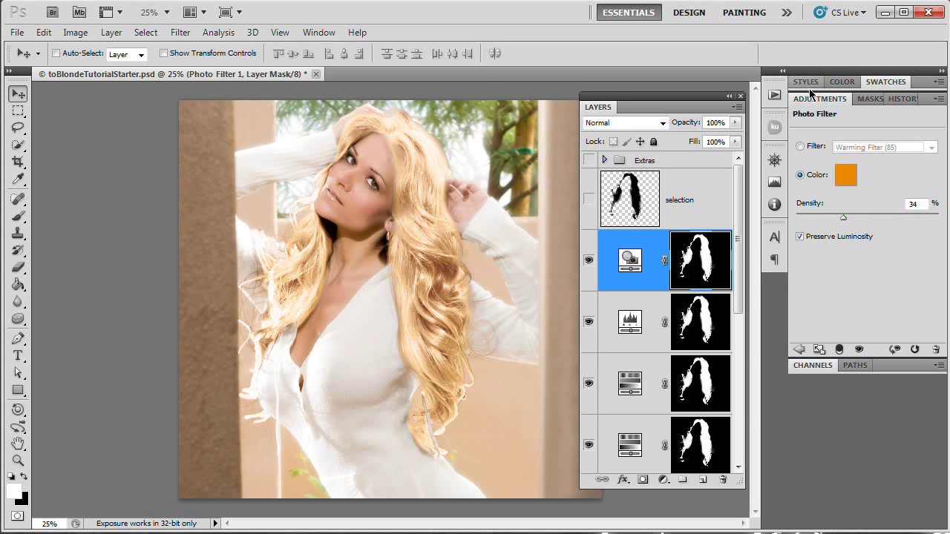
Delete the Photo Filter adjustment layer along with its mask.
left_click(723, 480)
left_click(443, 216)
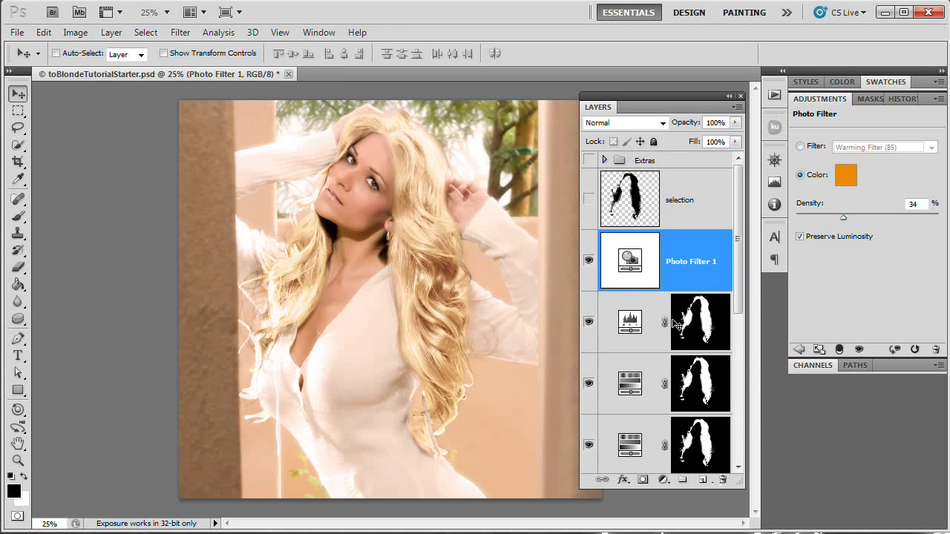
left_click(722, 479)
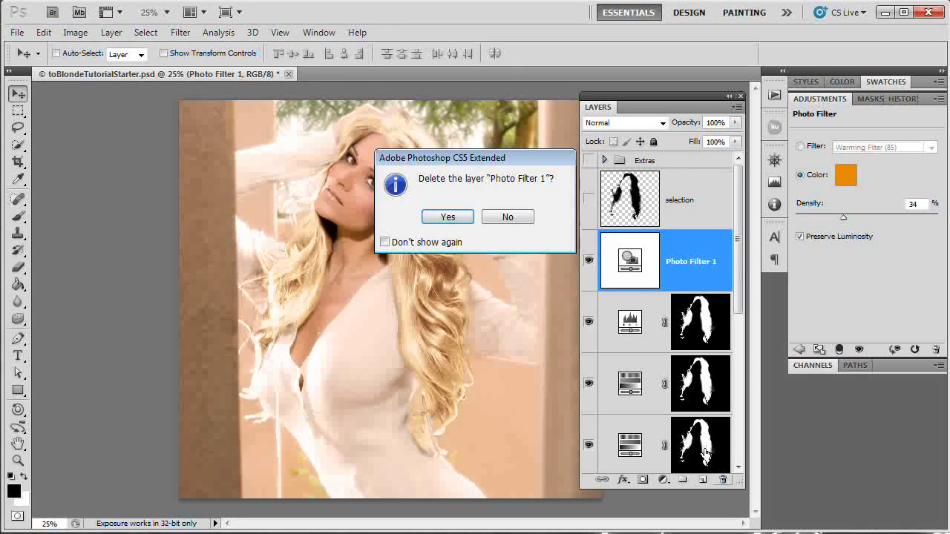
left_click(442, 216)
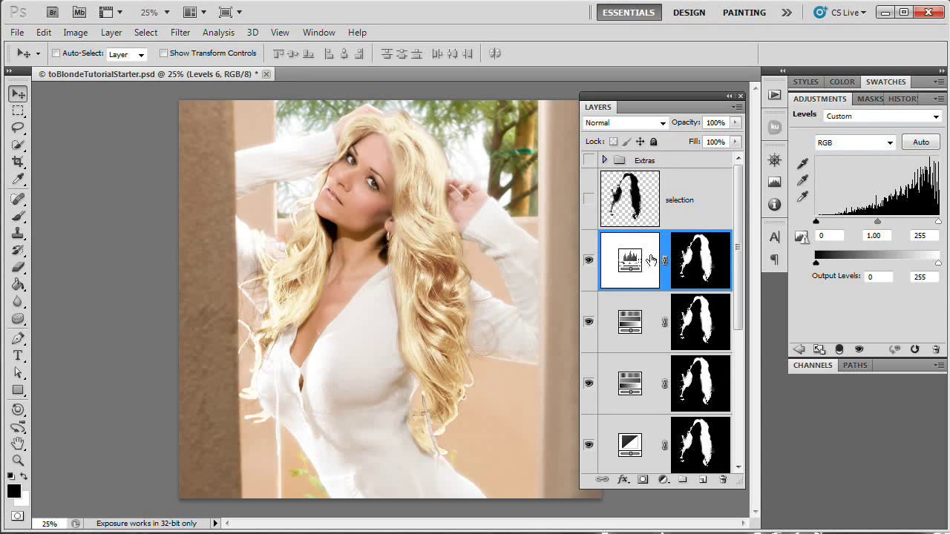
Review the Red channel settings of the top Levels adjustment.
left_click(861, 143)
left_click(852, 169)
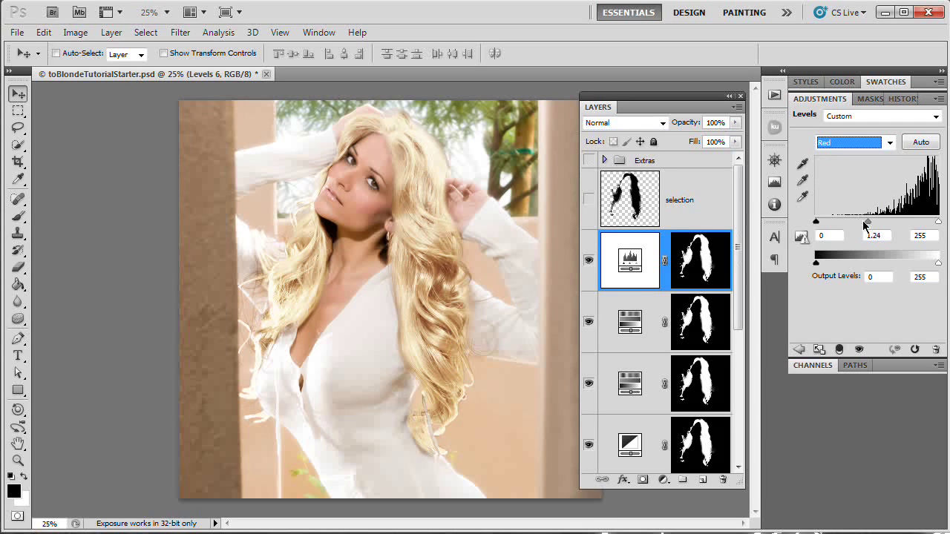
left_click(117, 34)
left_click(635, 240)
Add a Vibrance adjustment layer above the top Levels layer, masked to the hair selection loaded from its mask.
left_click(701, 272, "ctrl")
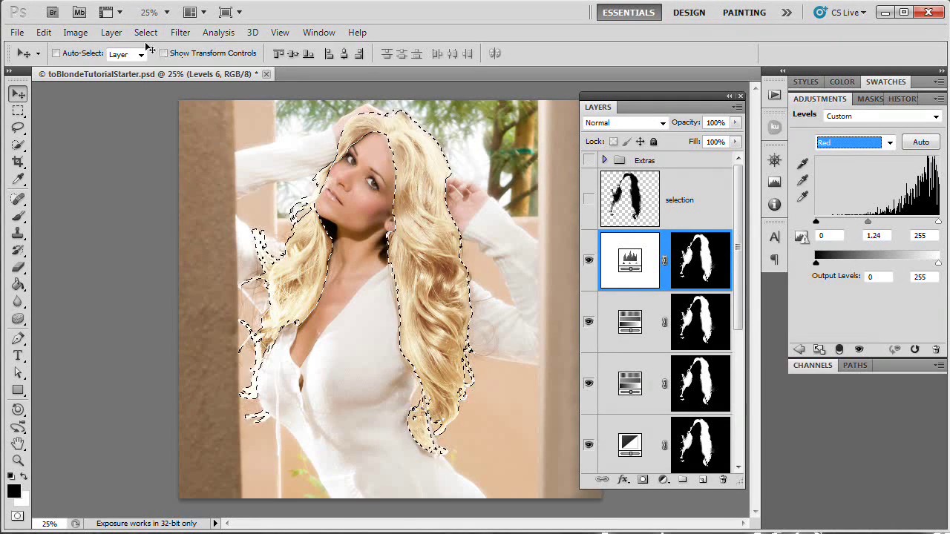
left_click(112, 32)
mouse_move(212, 161)
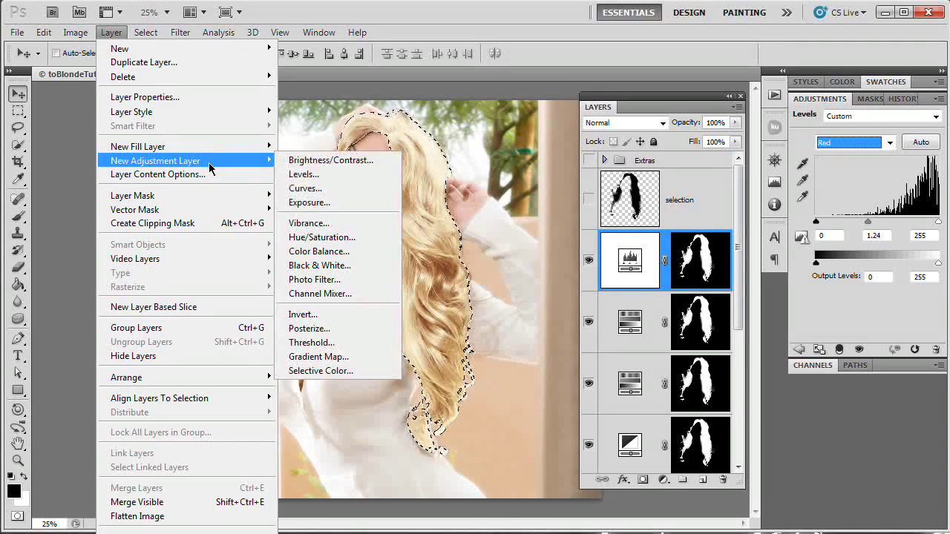
left_click(327, 223)
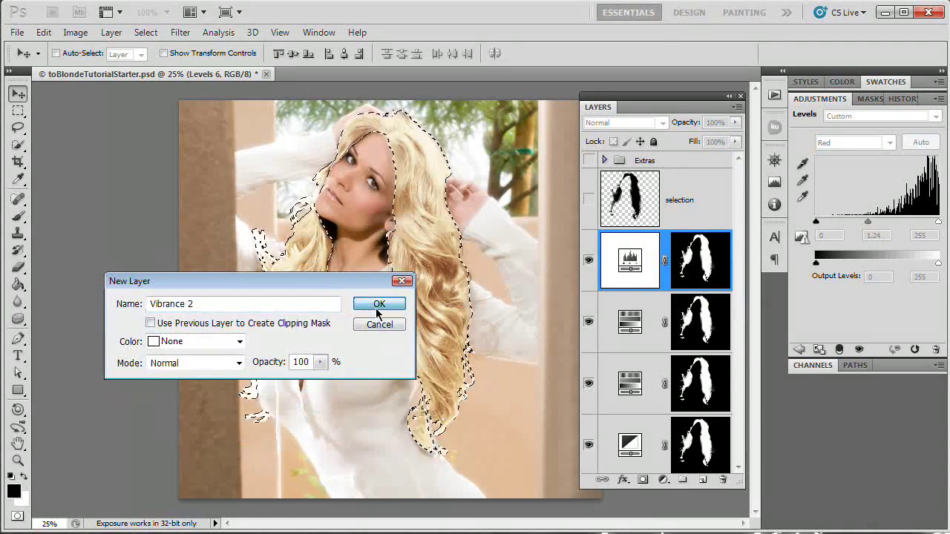
left_click(379, 307)
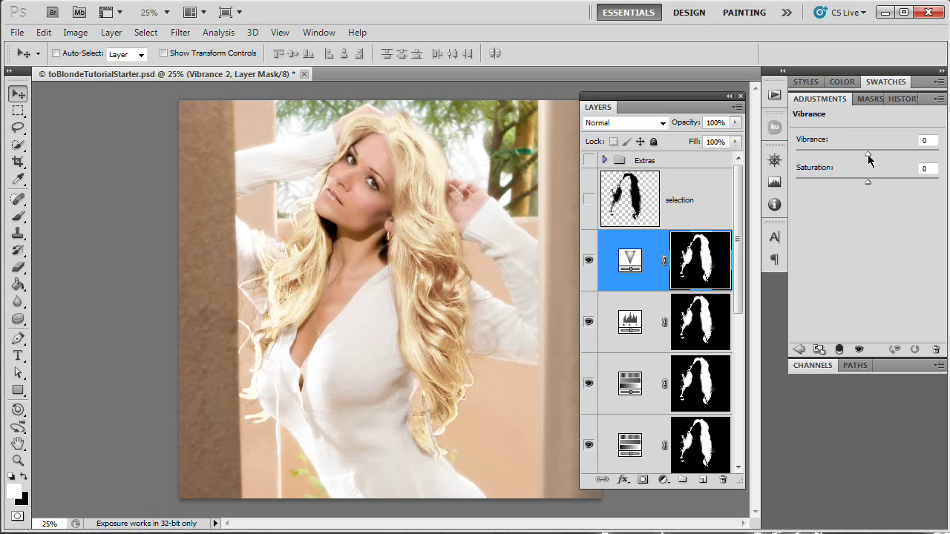
Set the Vibrance adjustment to -21 and compare the hair with the layer switched off and on.
left_click_drag(868, 155, 852, 155)
left_click(588, 260)
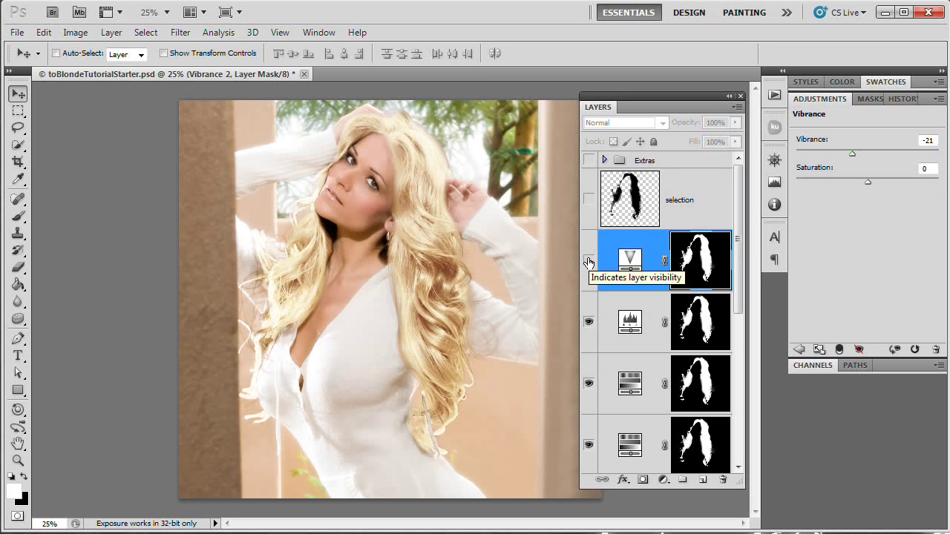
left_click(588, 260)
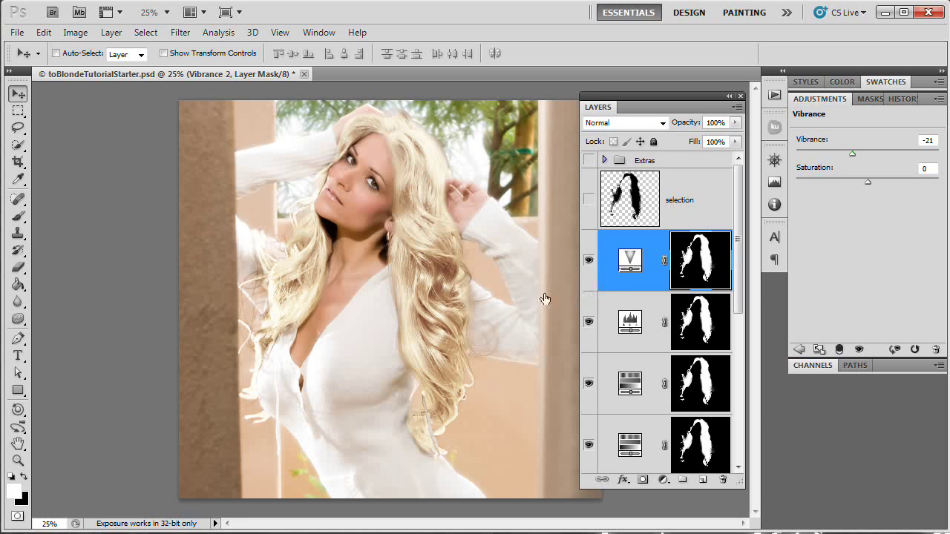
Collapse the Adjustments panel and dock the floating Layers panel beside Channels and Paths.
left_click(828, 101)
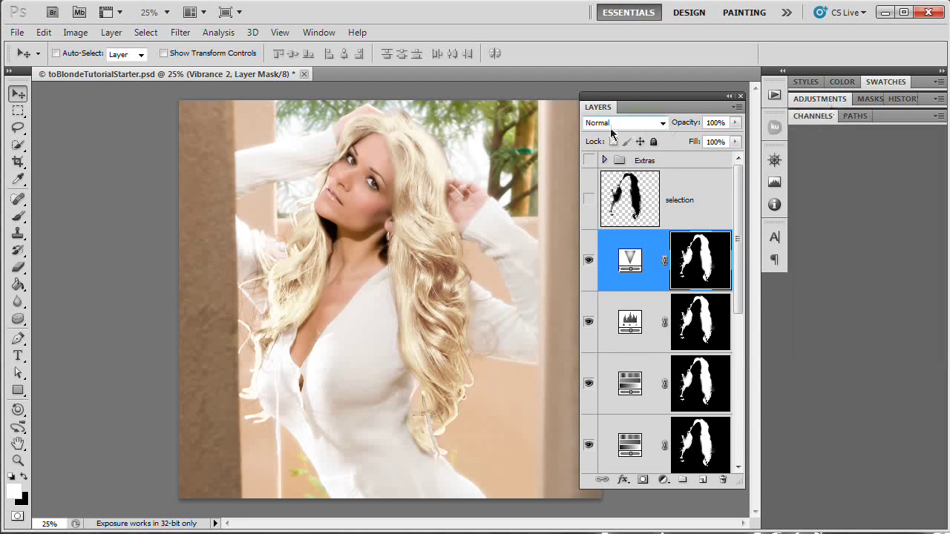
left_click_drag(598, 107, 895, 115)
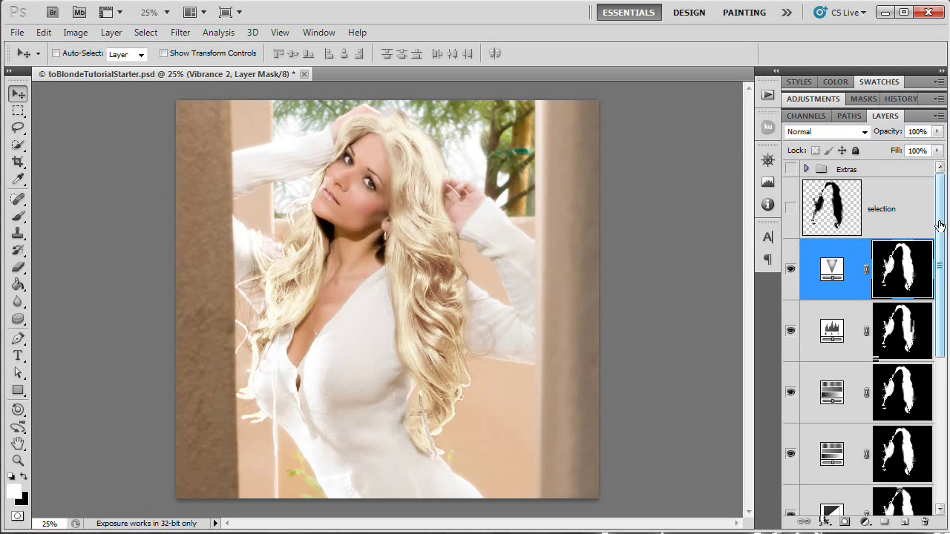
Group all the hair adjustment layers, from the Vibrance layer down to the lowest Hue/Saturation layer.
left_click_drag(941, 227, 825, 436)
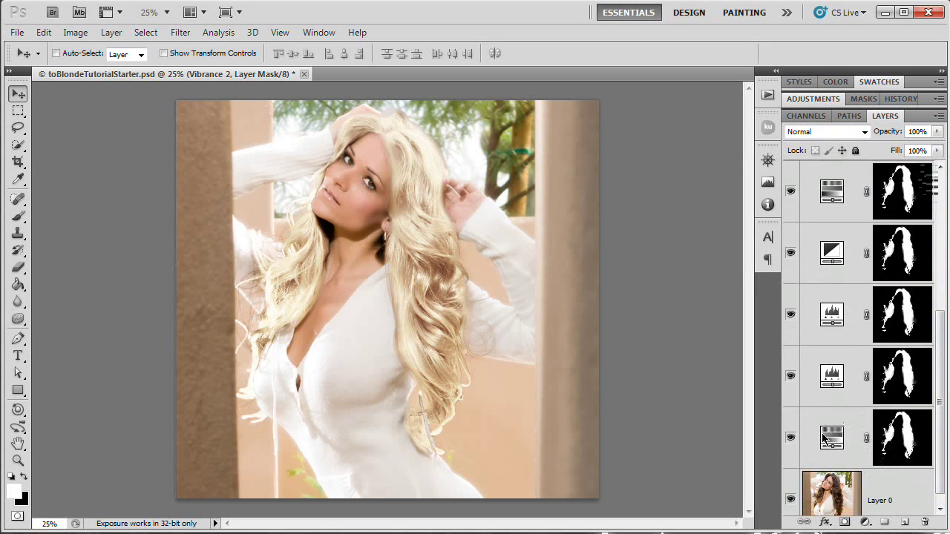
left_click(826, 438, "shift")
scroll(876, 358, "up", 4)
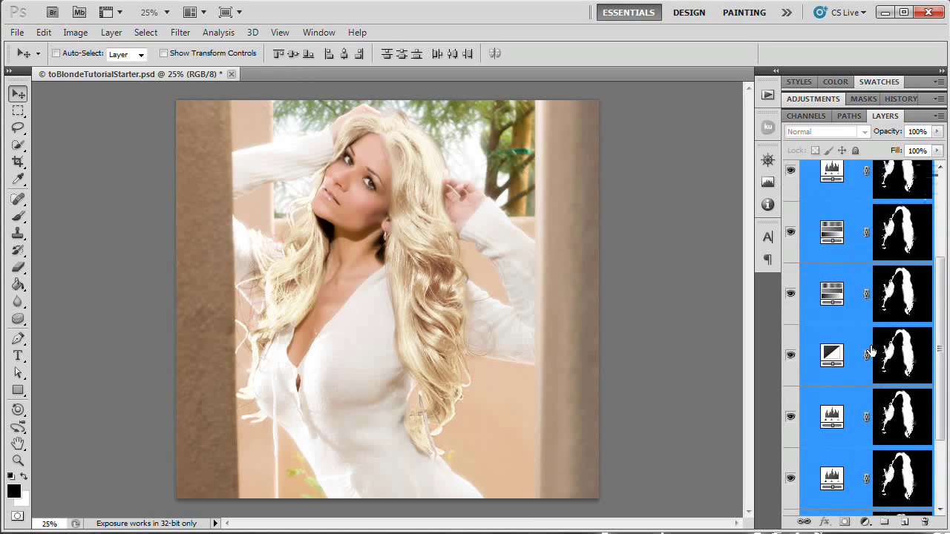
scroll(865, 294, "down", 3)
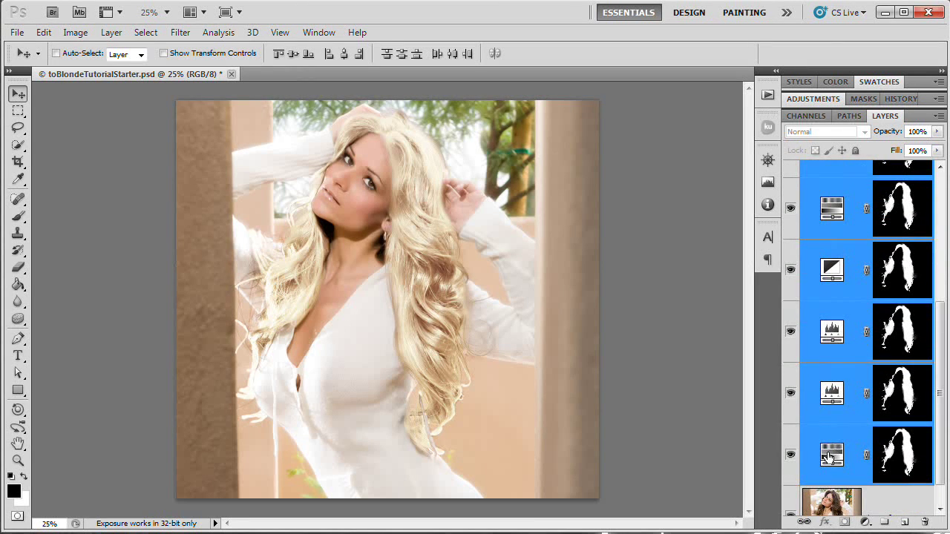
key("ctrl+g")
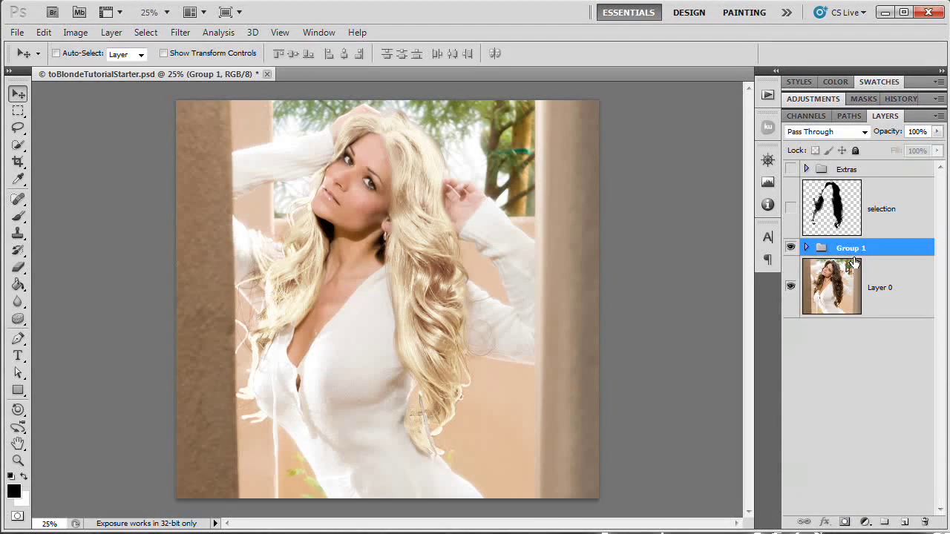
Rename the new layer group as HairColor.
double_click(854, 248)
type("HairColor")
key("Return")
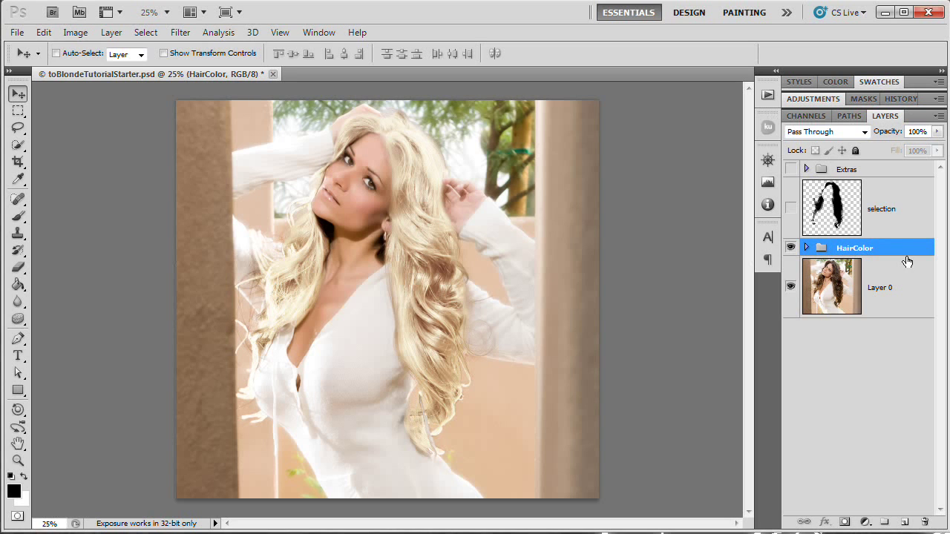
Compare the original brown hair with the blonde result by toggling the HairColor group's visibility.
left_click(790, 248)
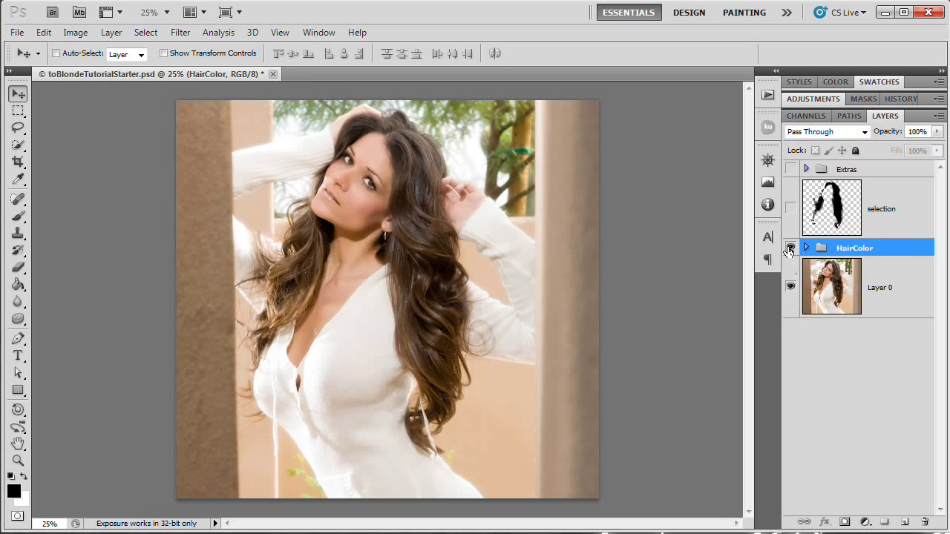
left_click(790, 248)
left_click(790, 247)
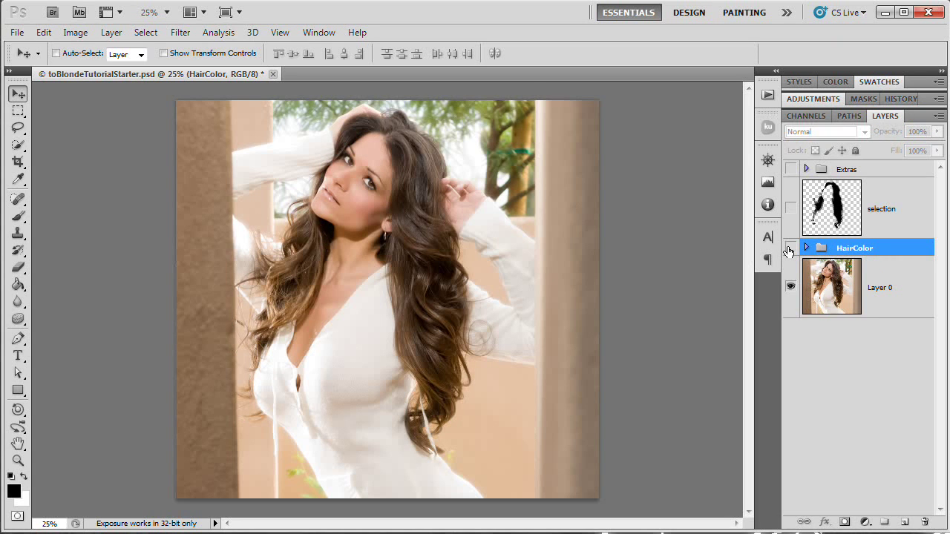
left_click(789, 248)
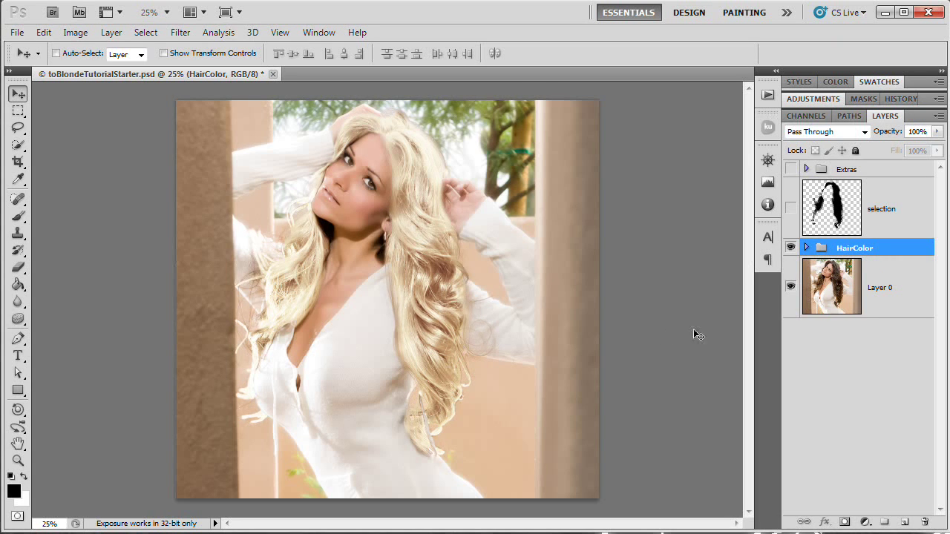
Expand the HairColor group and widen the Layers panel so the full layer names can be read.
left_click(807, 248)
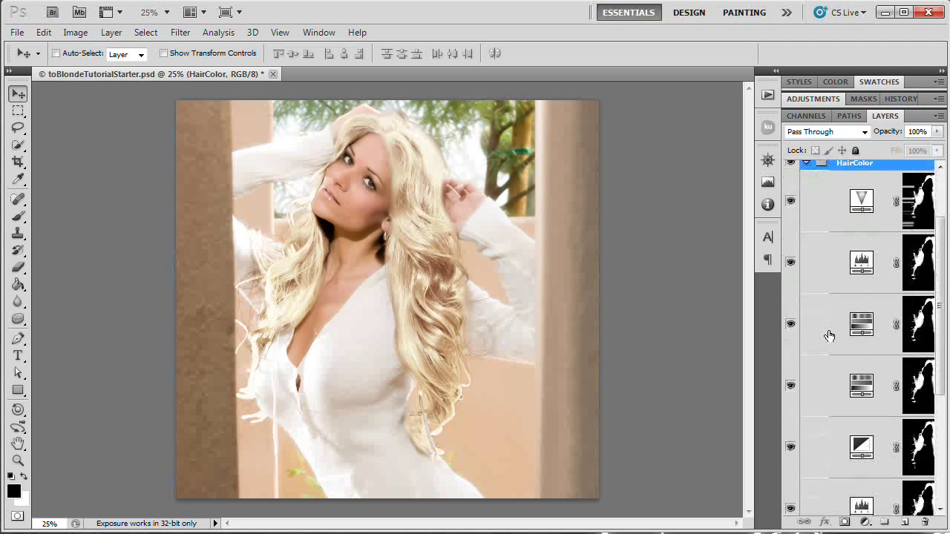
scroll(831, 334, "down", 5)
left_click_drag(777, 301, 659, 300)
scroll(749, 353, "up", 3)
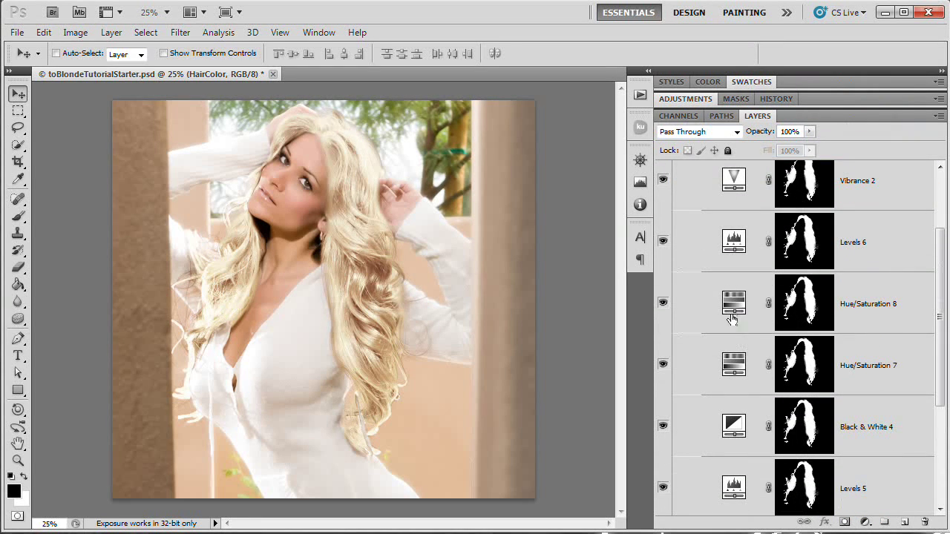
scroll(731, 323, "up", 2)
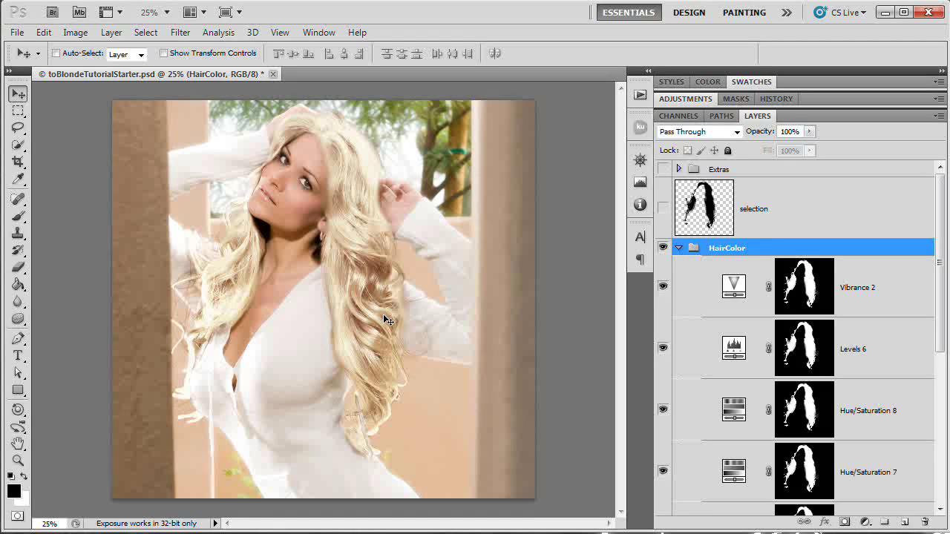
Examine the stacked adjustment layers inside the HairColor group, from Vibrance down to the lowest Hue/Saturation layer.
scroll(734, 348, "down", 2)
left_click(738, 338)
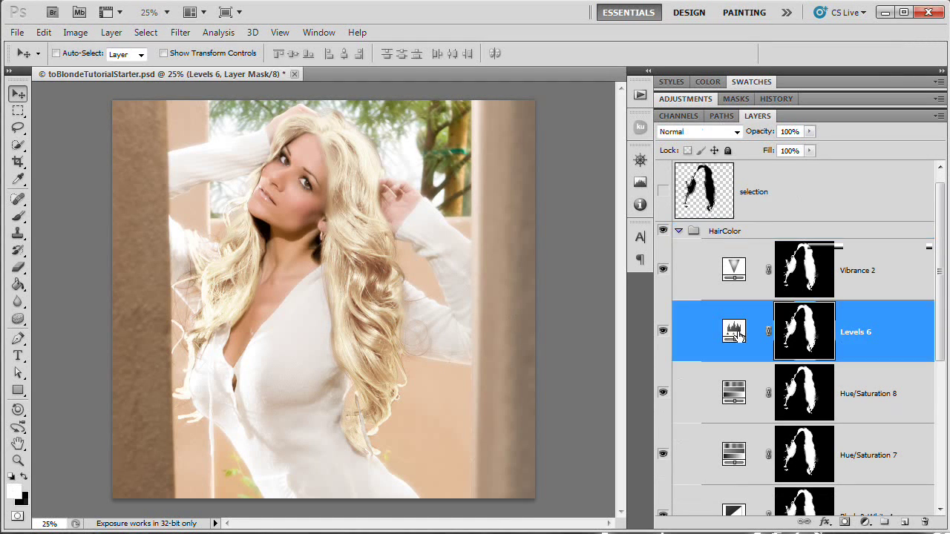
left_click(740, 373)
scroll(737, 369, "up", 1)
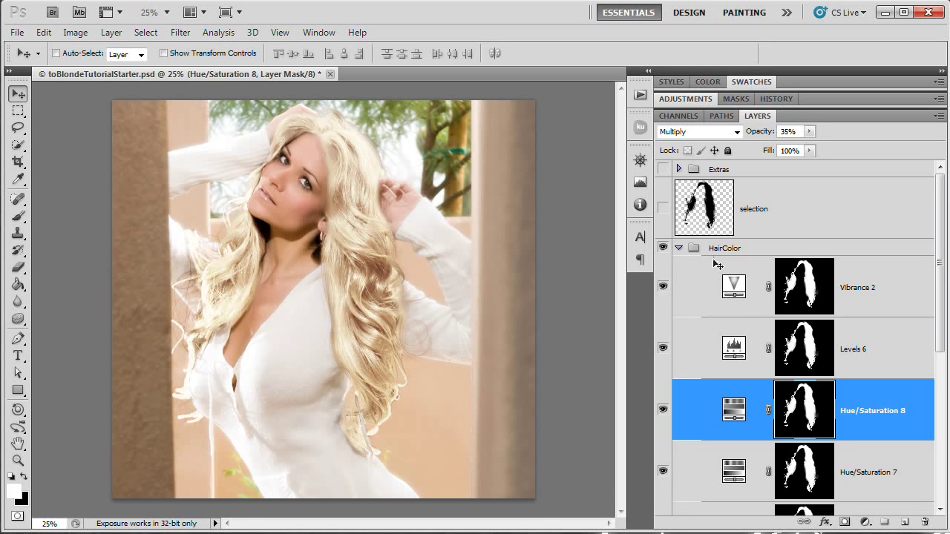
scroll(735, 304, "down", 10)
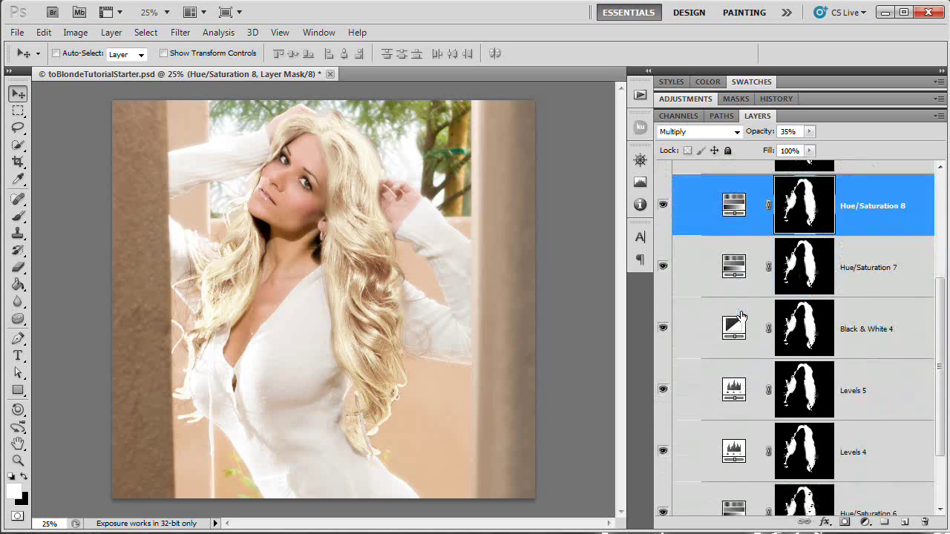
scroll(750, 440, "up", 3)
scroll(750, 439, "up", 6)
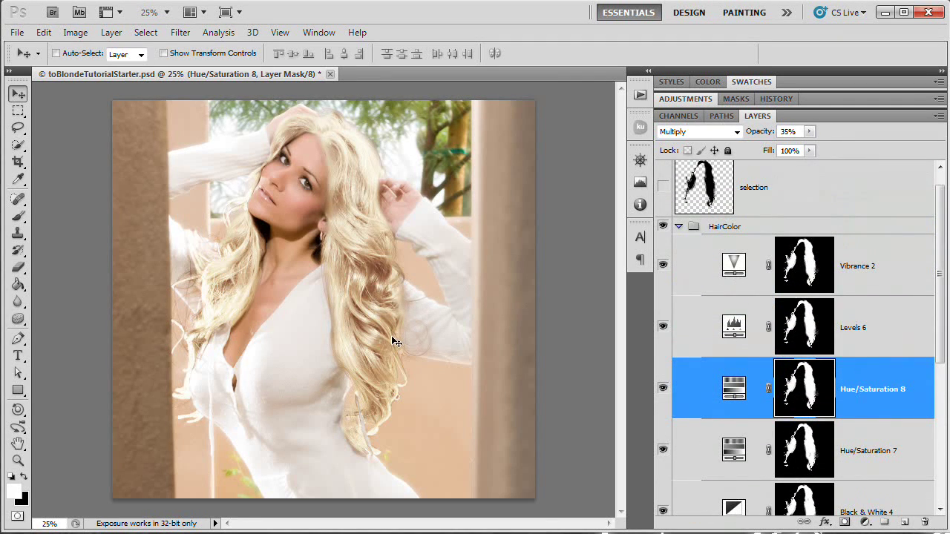
scroll(720, 349, "down", 6)
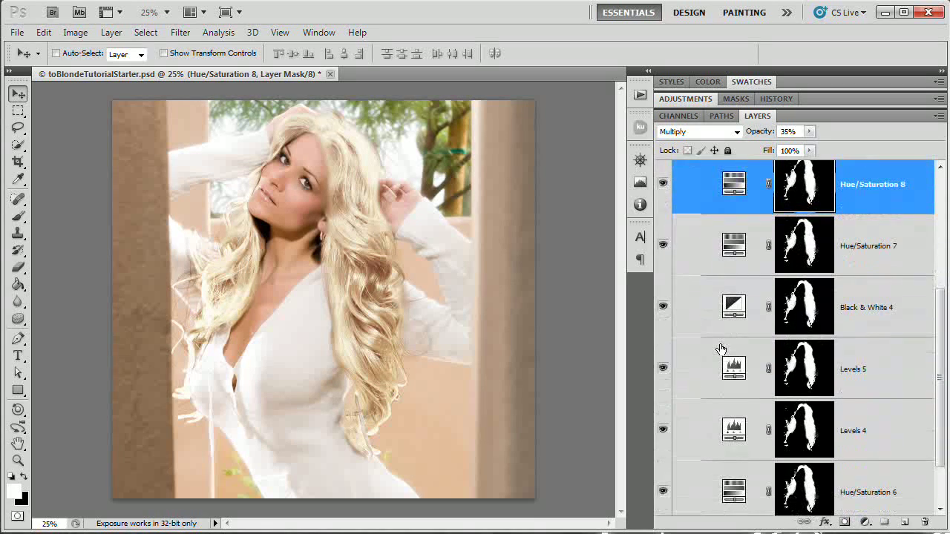
scroll(721, 349, "down", 3)
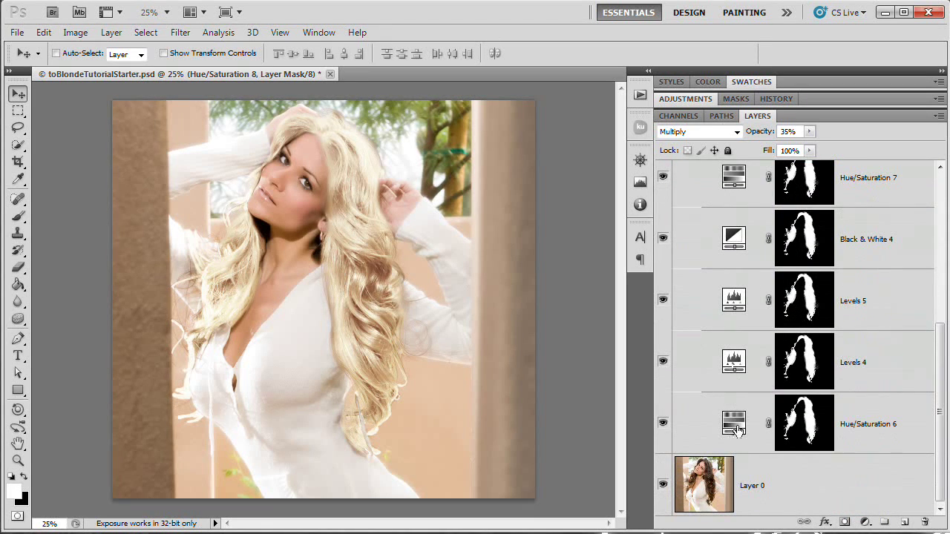
scroll(731, 313, "up", 3)
scroll(731, 312, "up", 3)
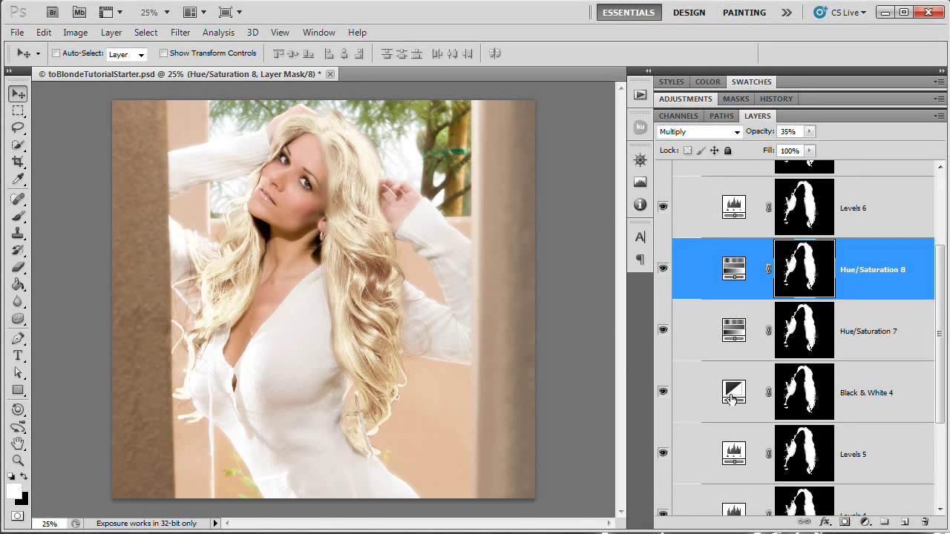
scroll(731, 397, "up", 3)
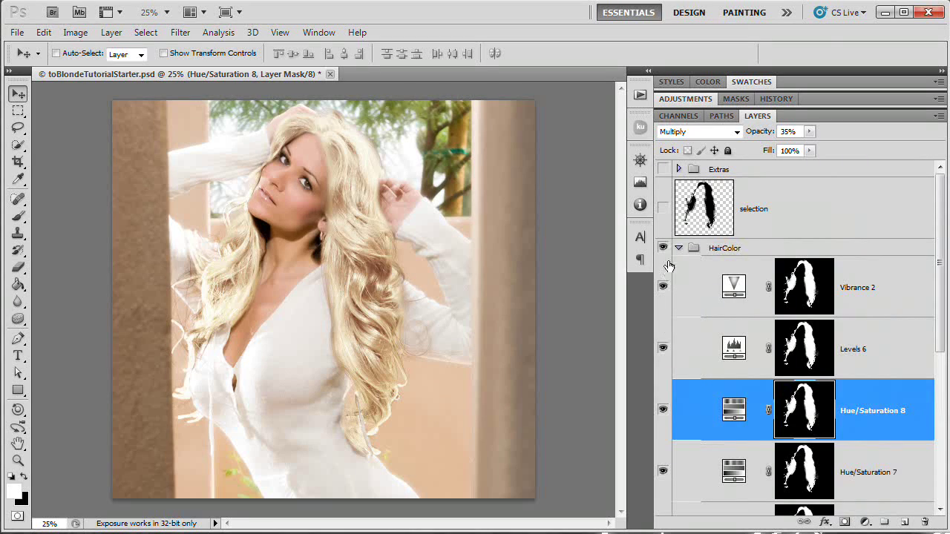
Collapse the HairColor group and compare the photo once more with the group hidden and shown.
left_click(678, 249)
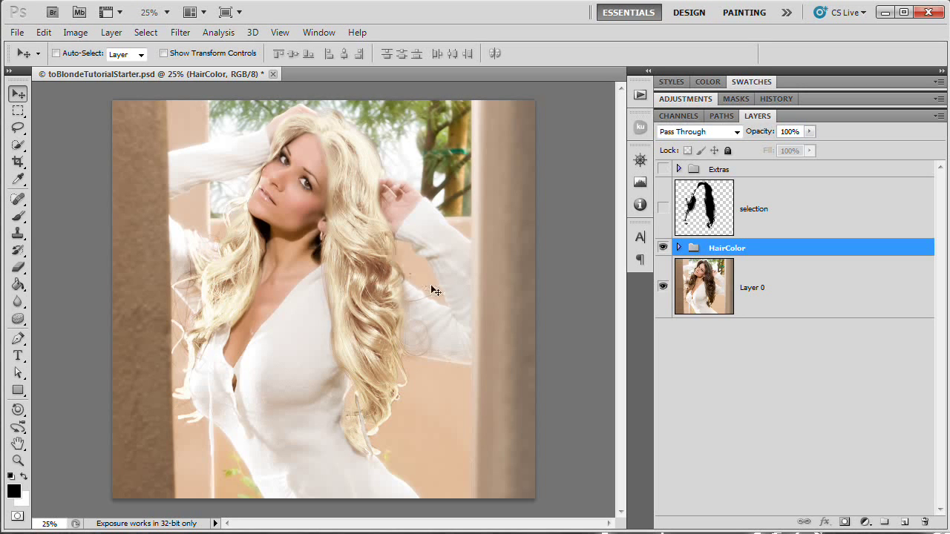
left_click(663, 248)
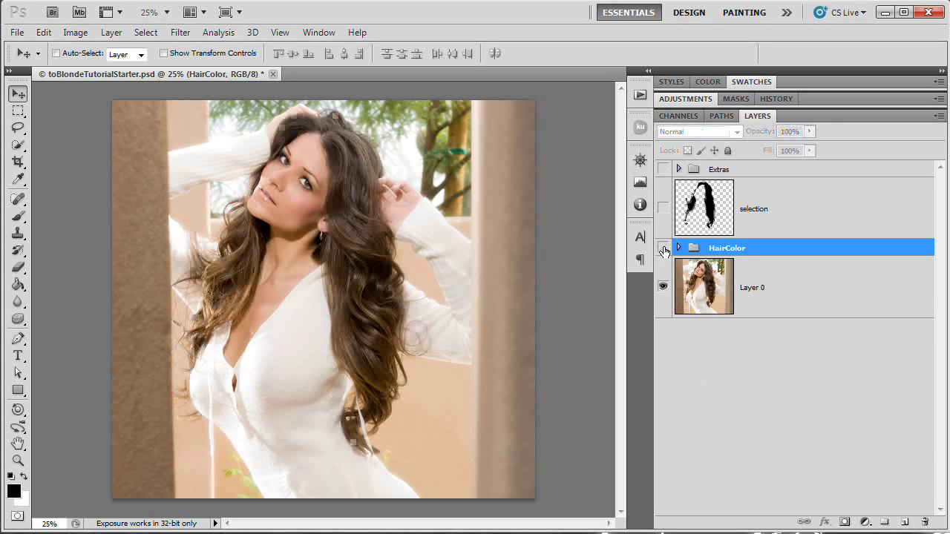
left_click(662, 247)
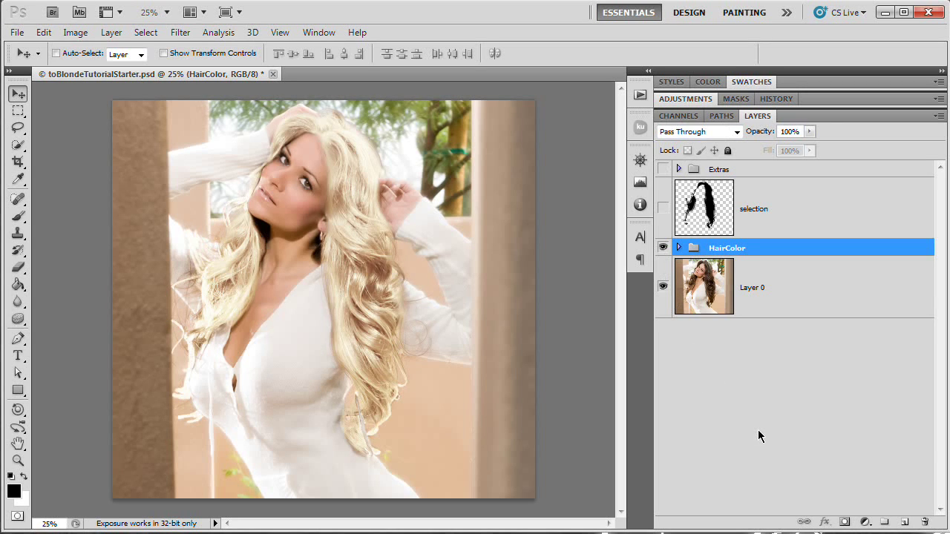